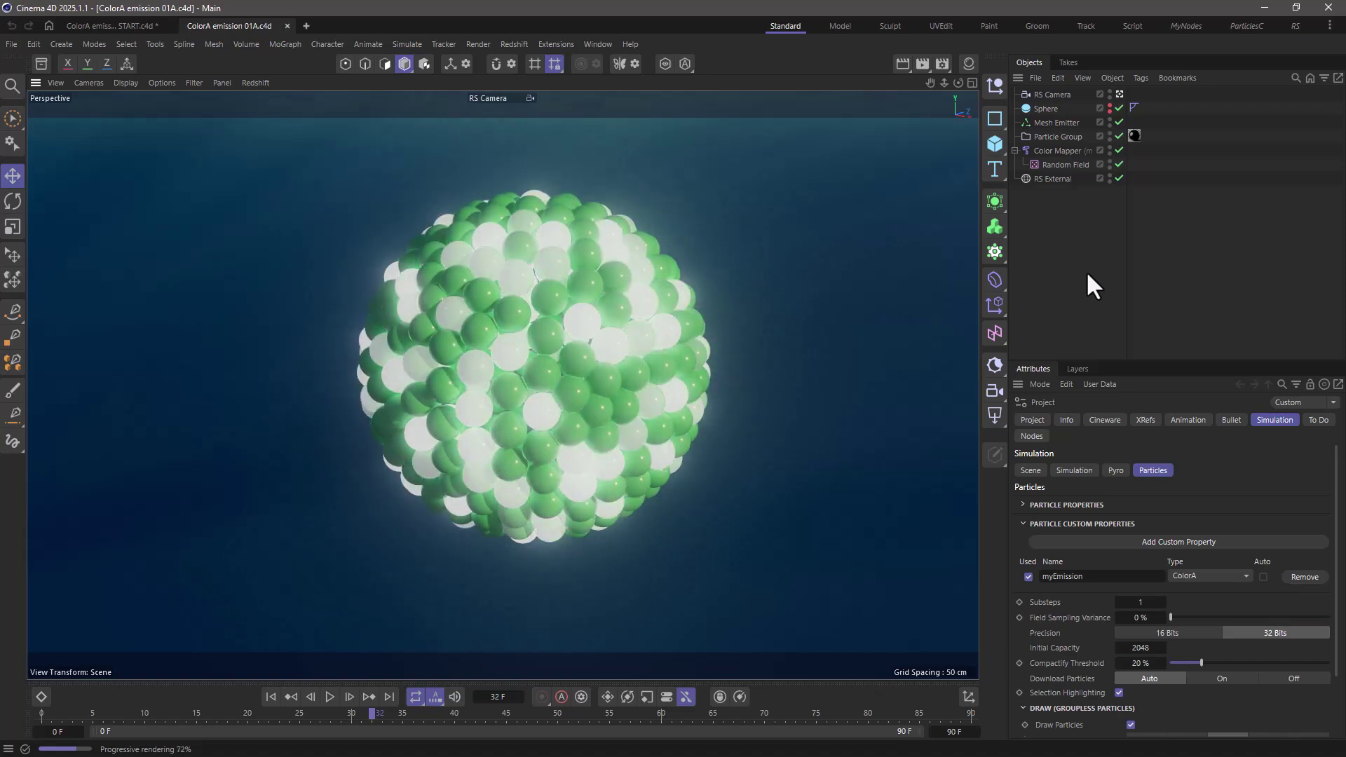
Step: Close the finished scene, review the Sphere and Mesh Emitter settings, and play the simulation to frame 26
key(ctrl+F4)
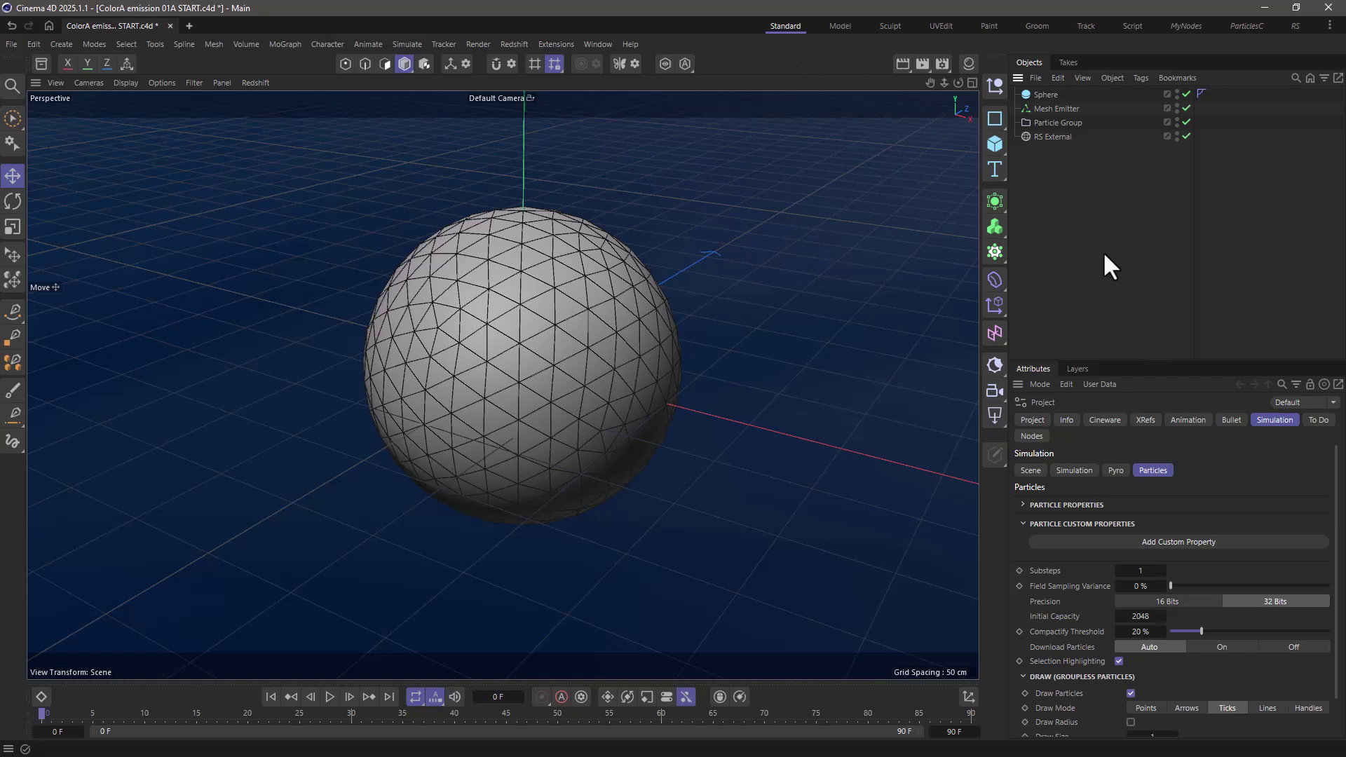
click(1024, 95)
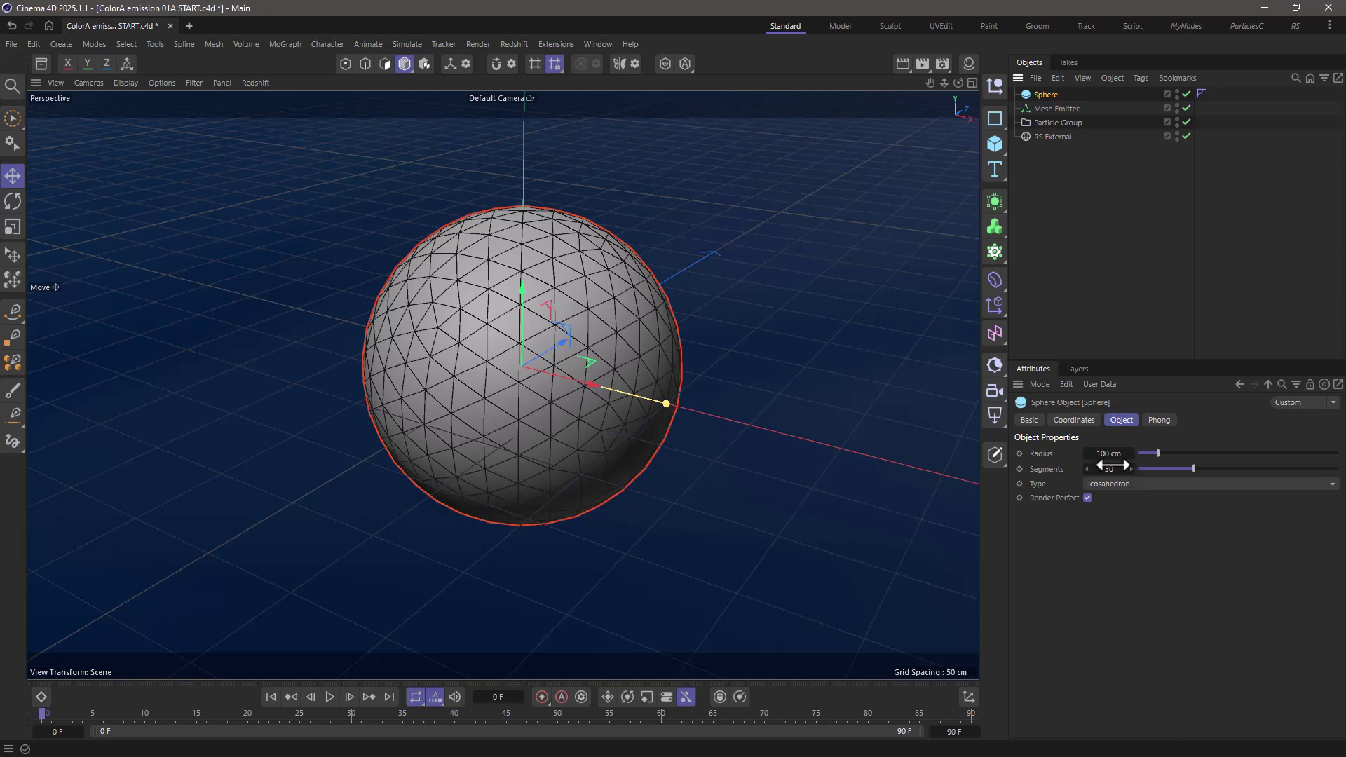
click(1057, 109)
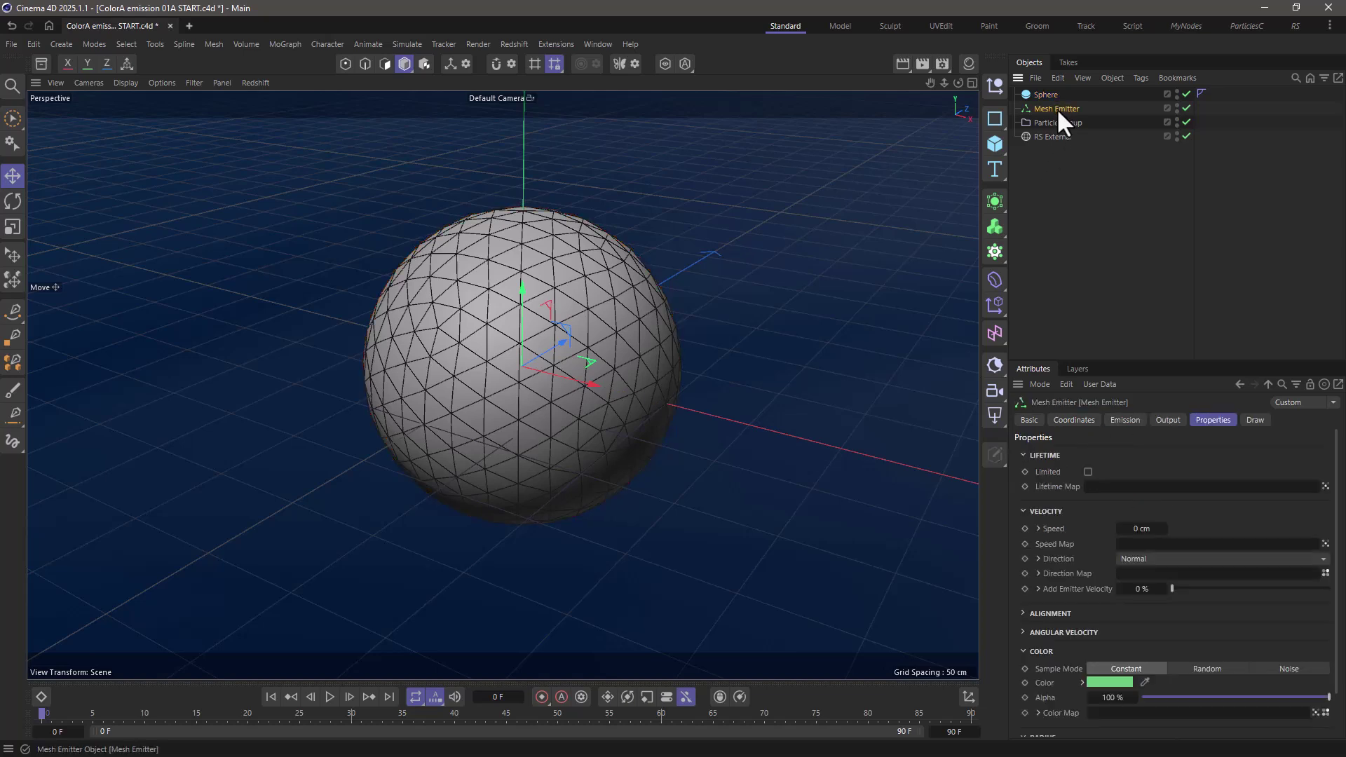
click(1132, 419)
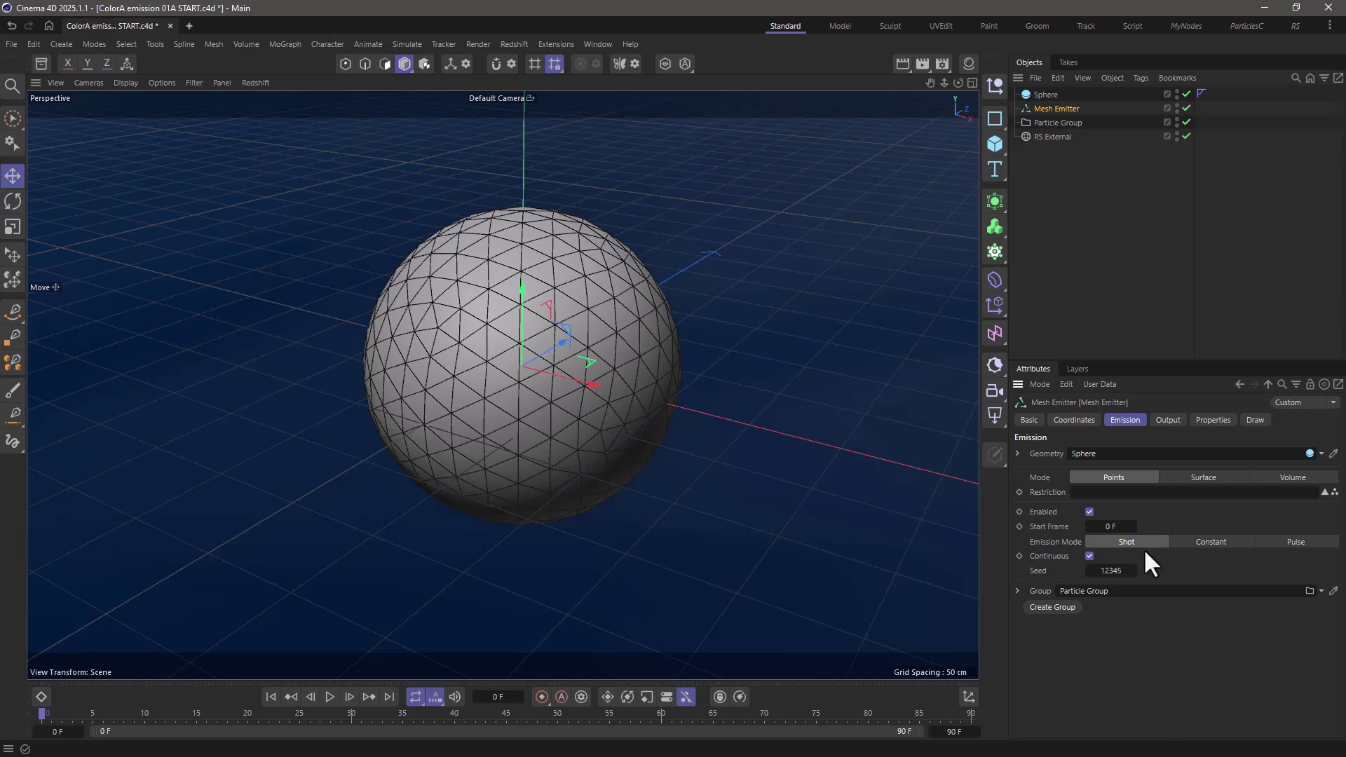
click(1212, 420)
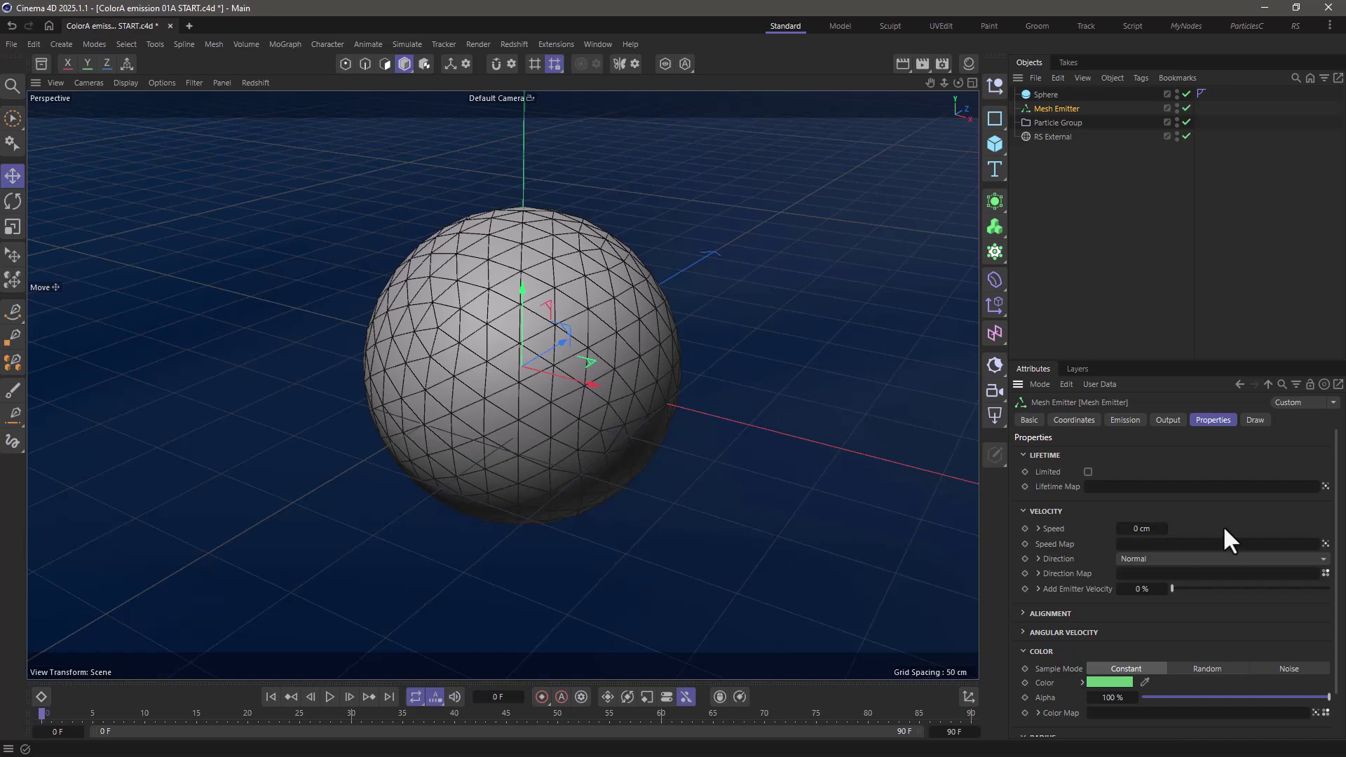
click(330, 696)
click(330, 695)
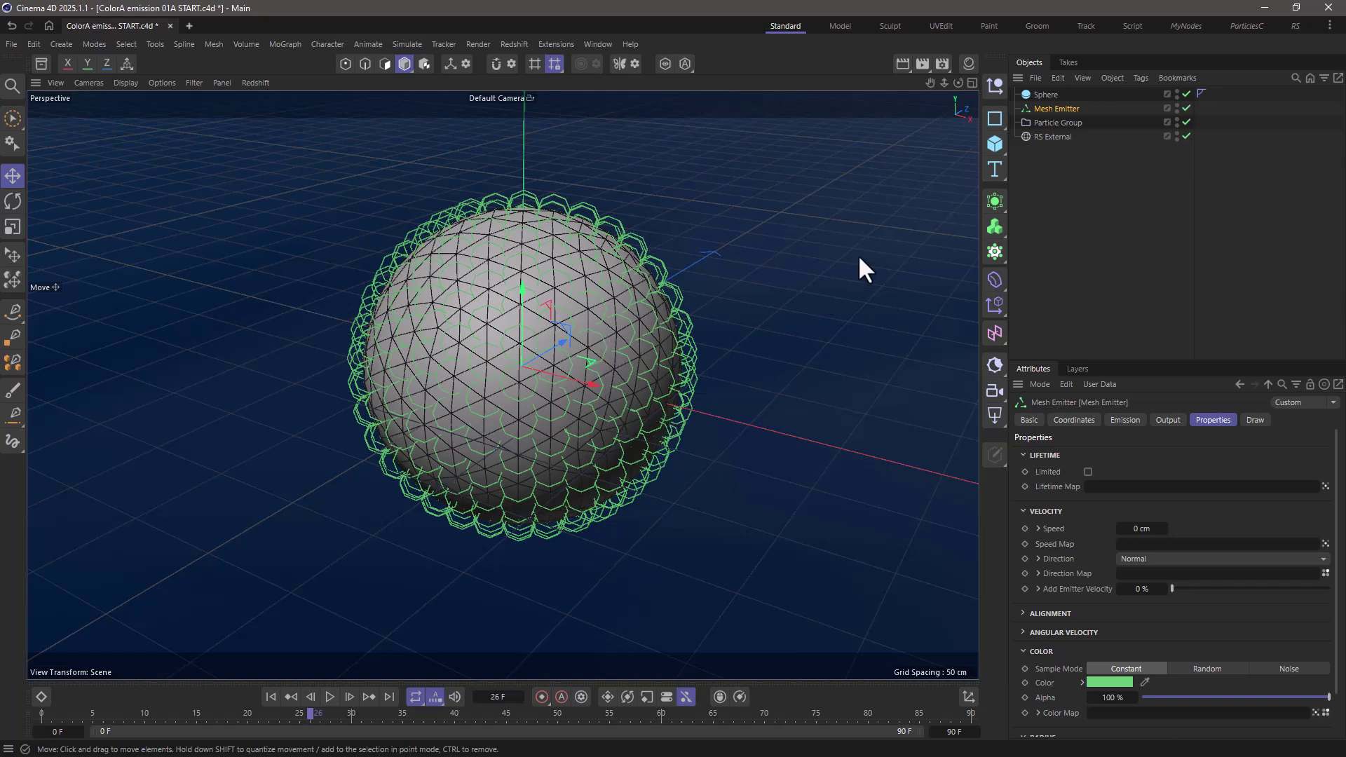
Step: Hide the source Sphere and start a Redshift IPR render showing the green particles
click(1176, 93)
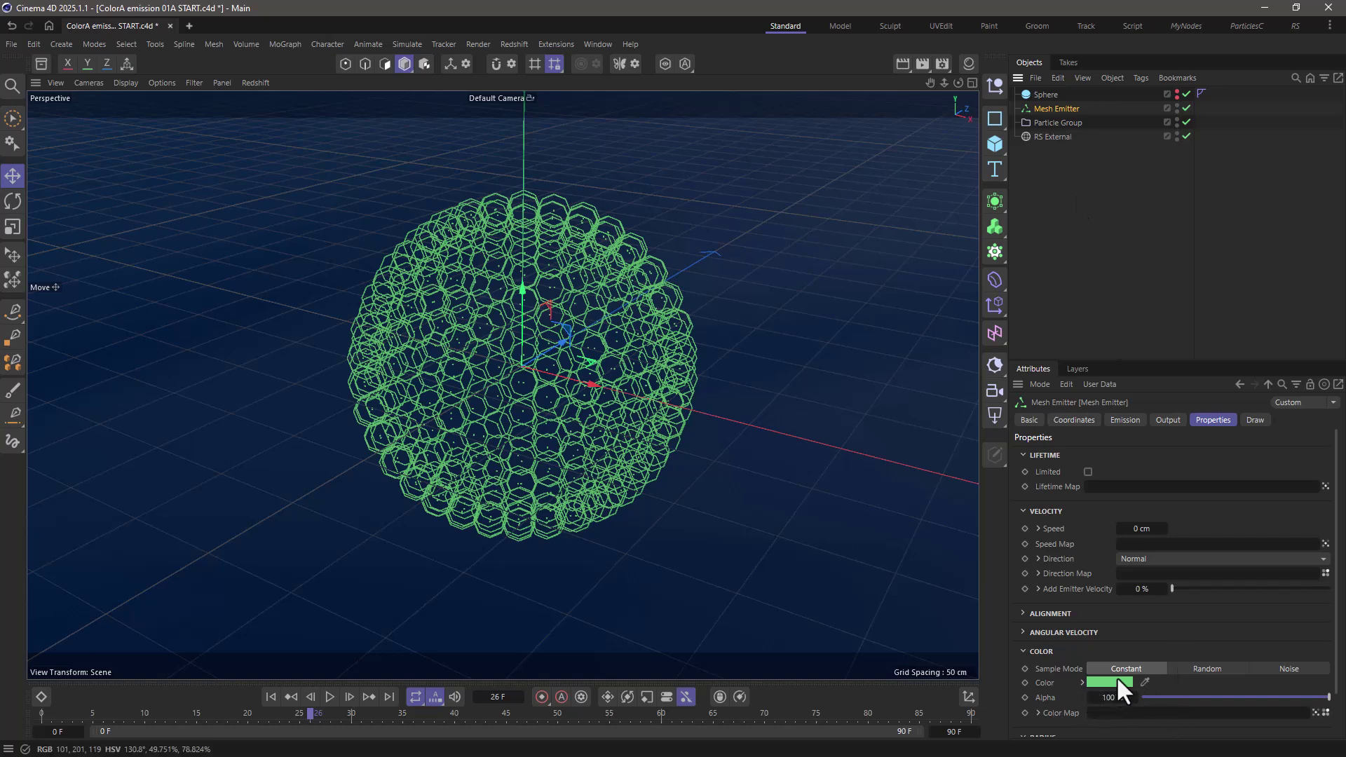
click(256, 85)
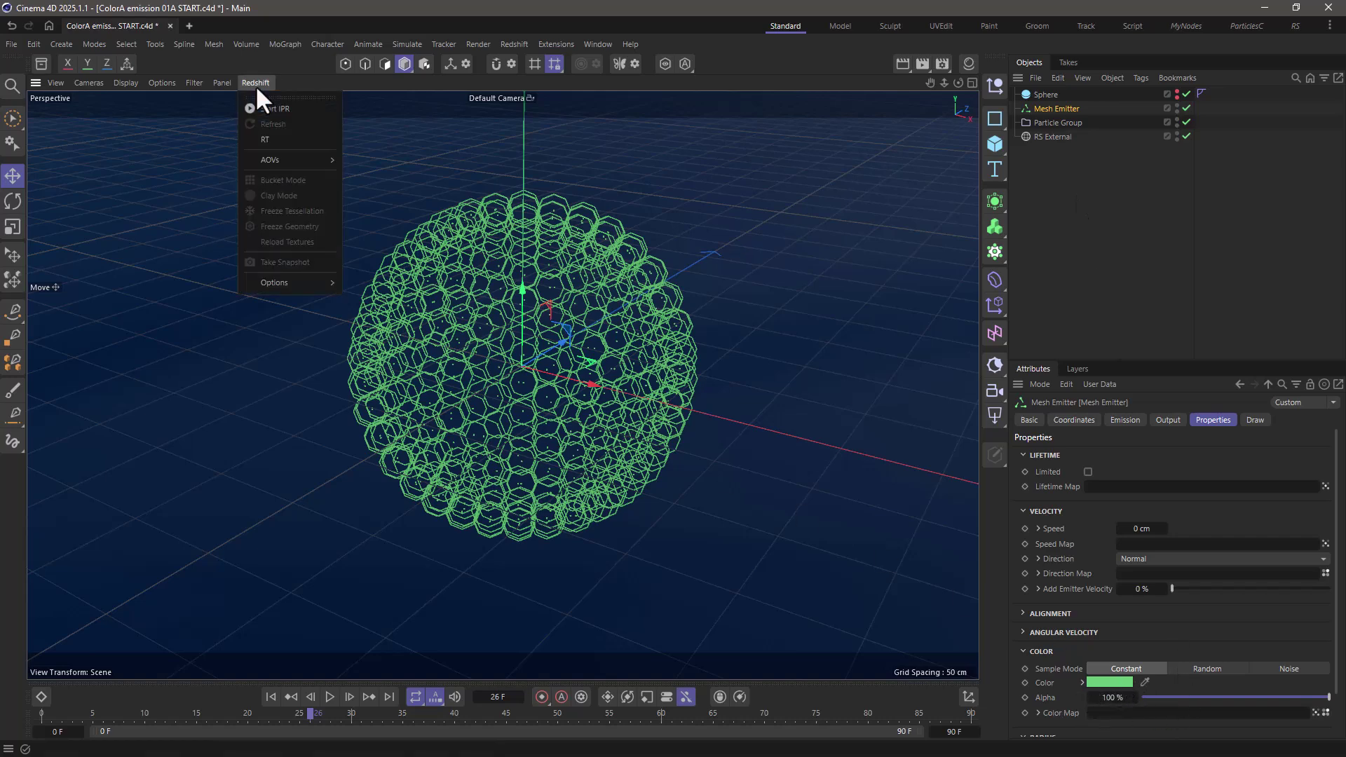
click(262, 104)
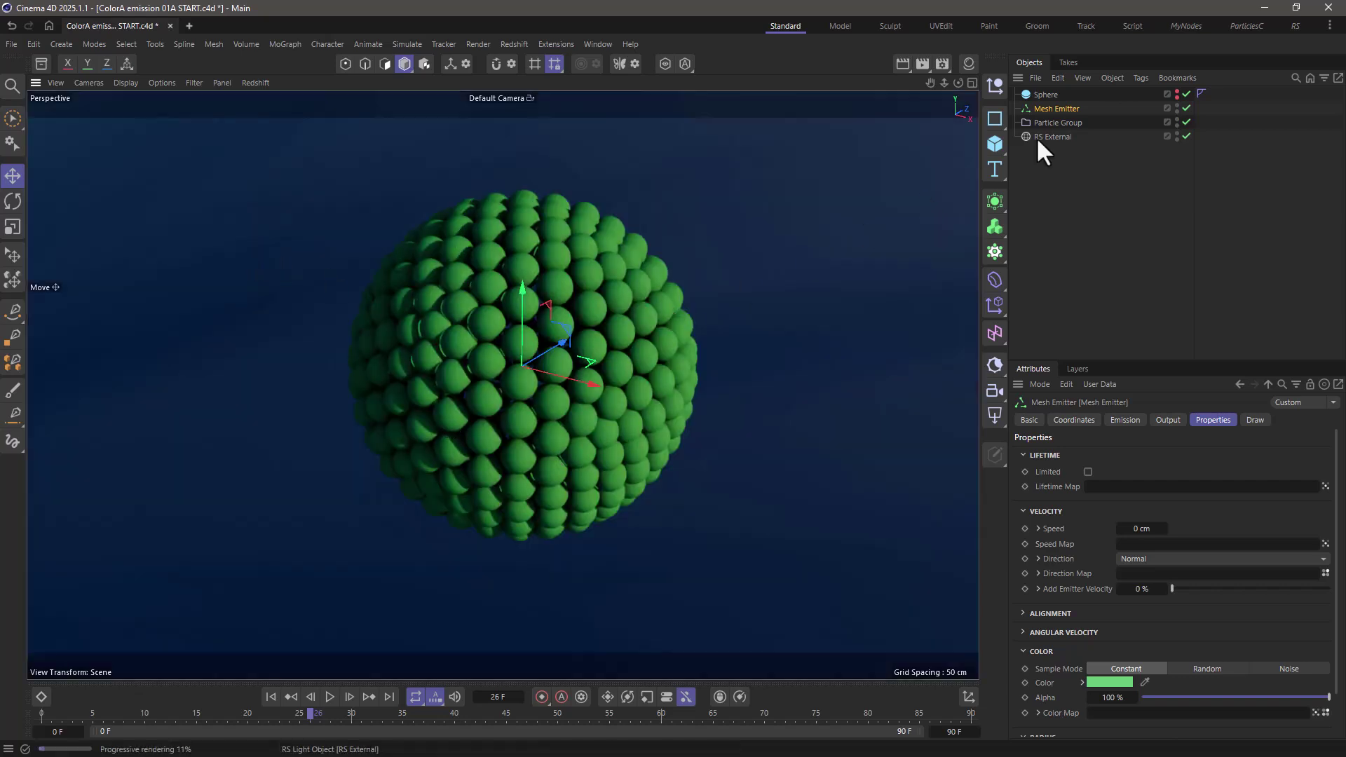
Step: Add a Color Mapper particle modifier and switch its Target Property to Custom
click(407, 43)
mouse_move(416, 262)
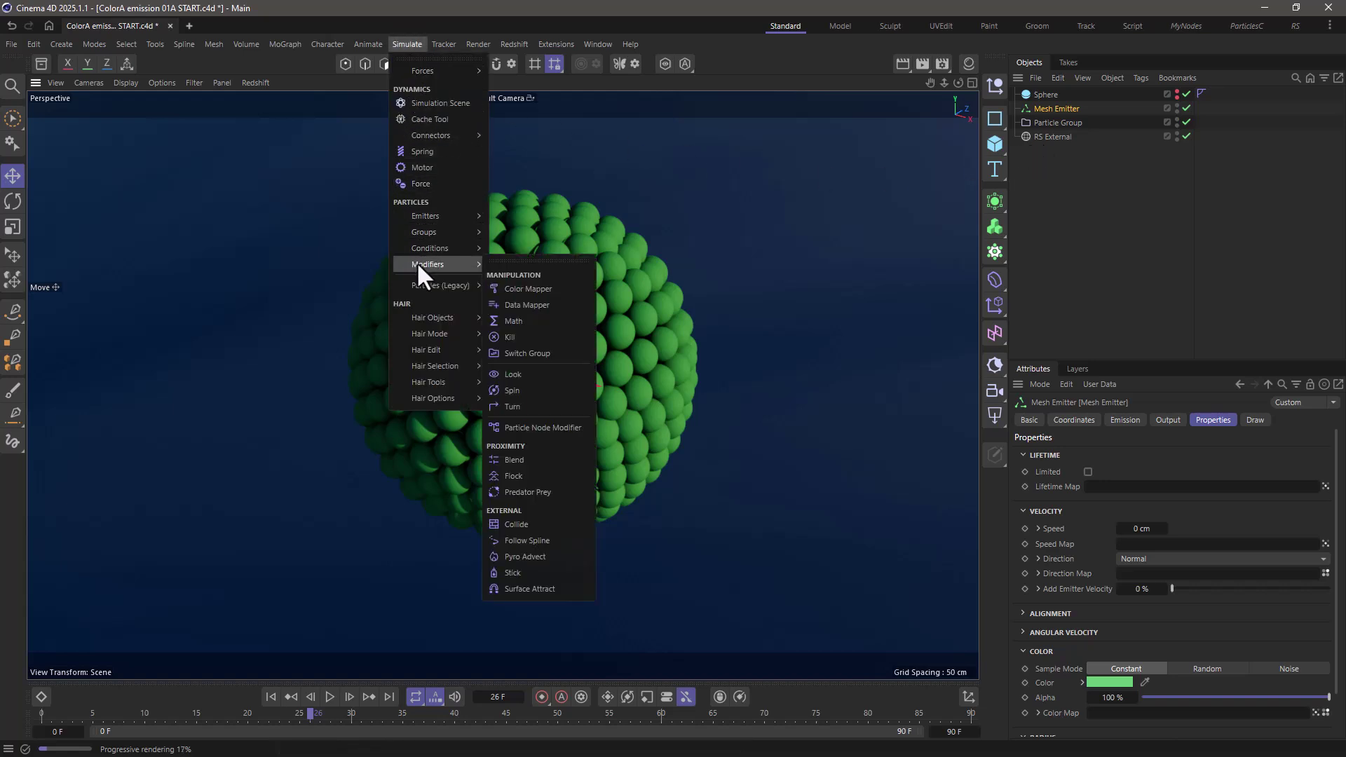
click(541, 287)
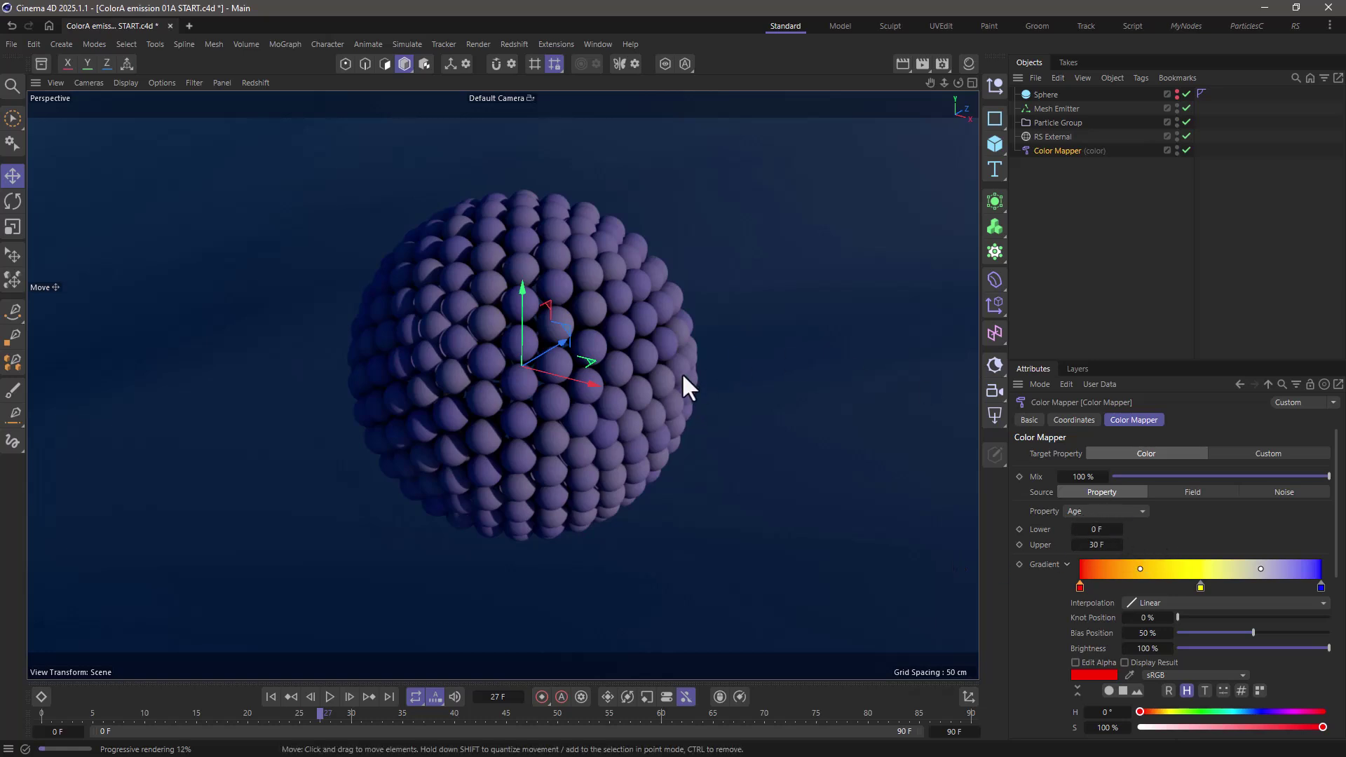
click(1256, 453)
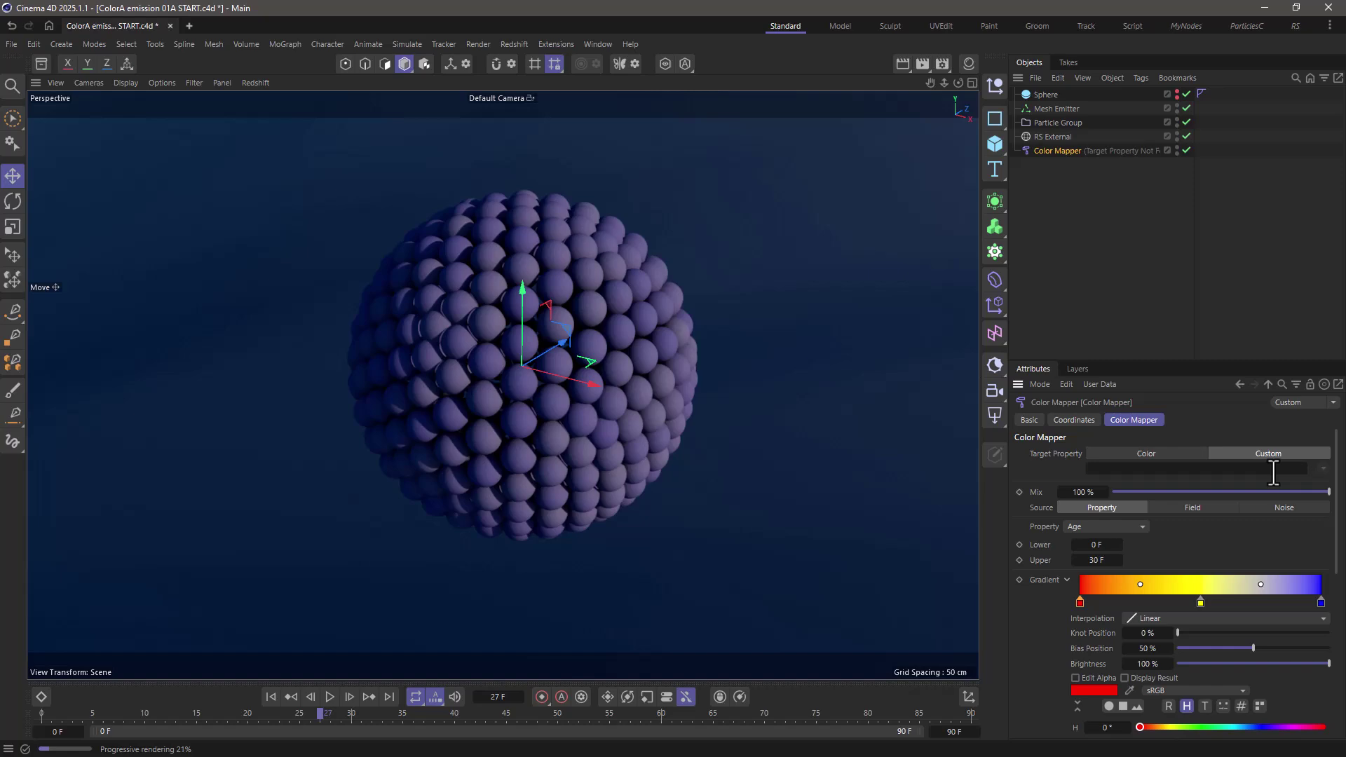
Step: In the project's particle settings, add a ColorA custom property and select its name for renaming
key(ctrl+d)
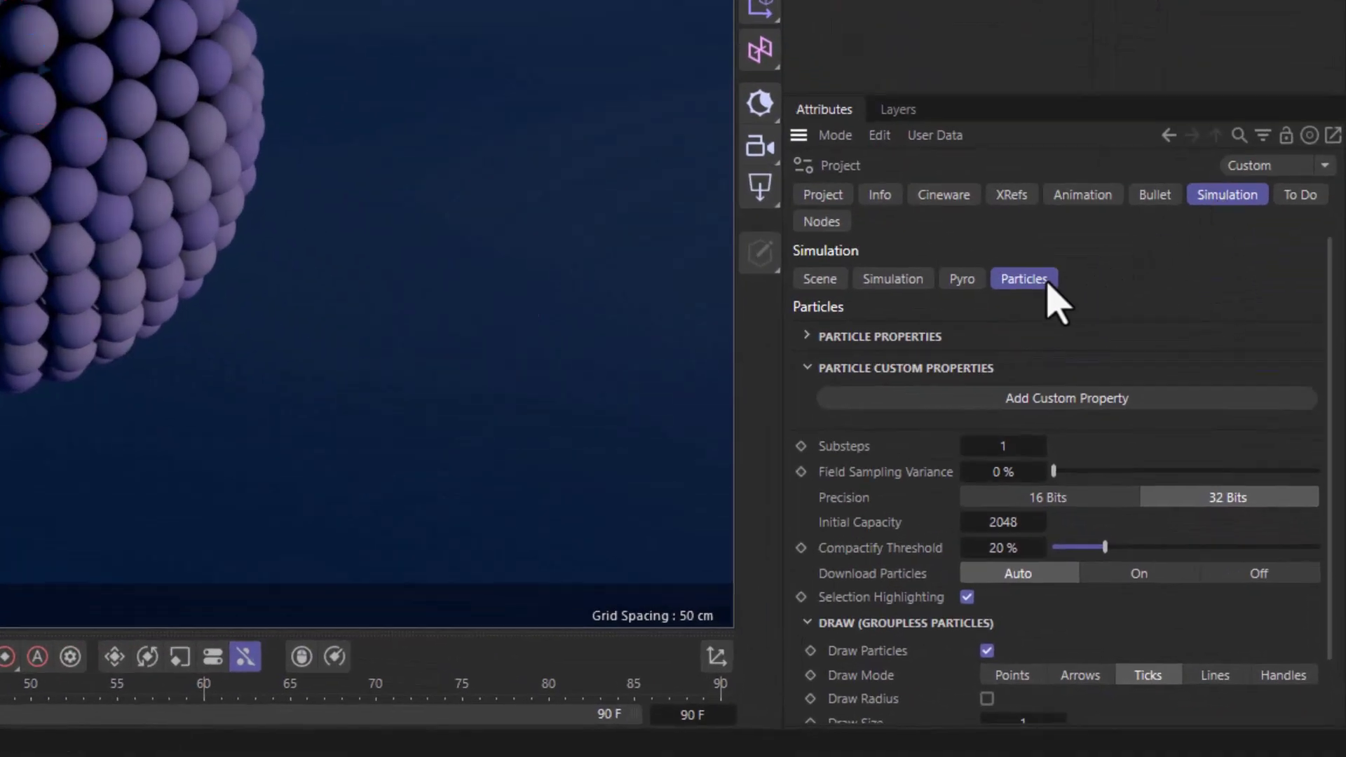
click(1206, 399)
click(1139, 456)
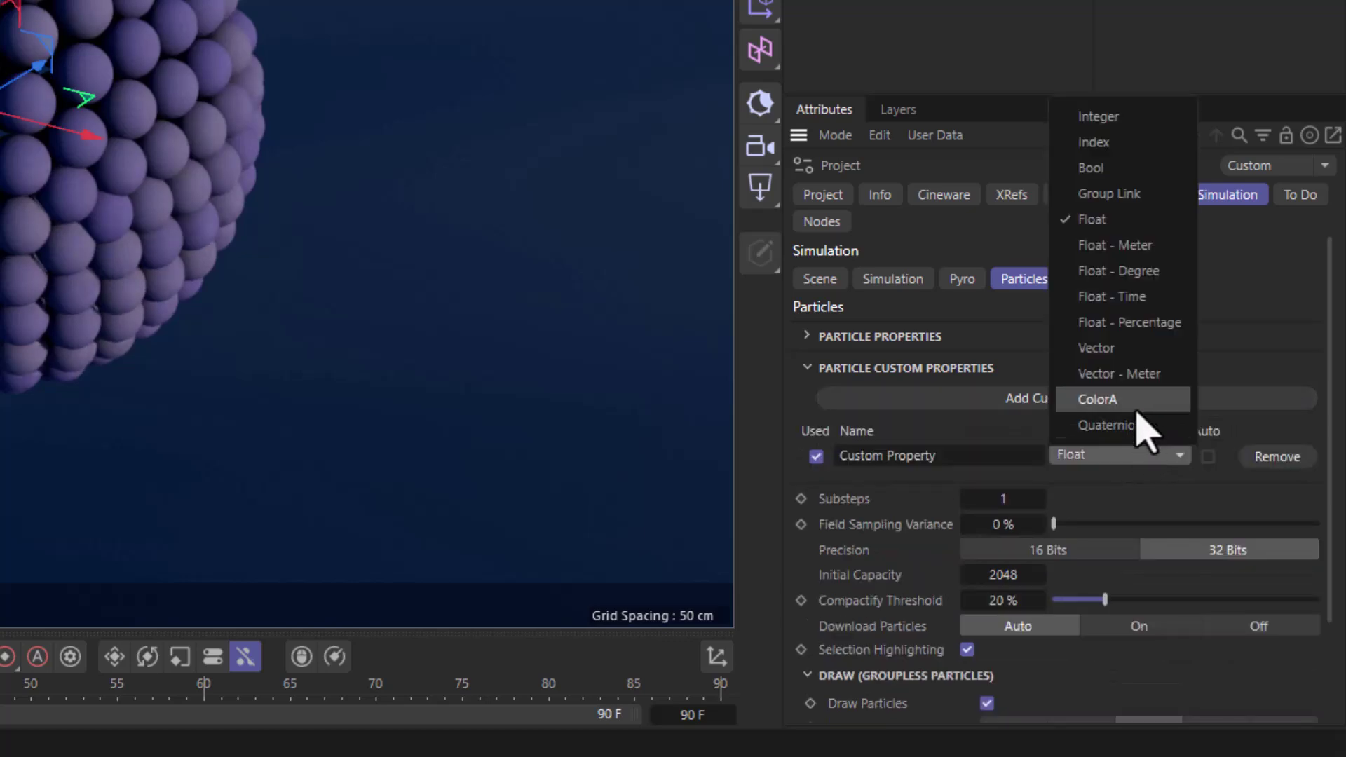
click(1163, 399)
click(992, 457)
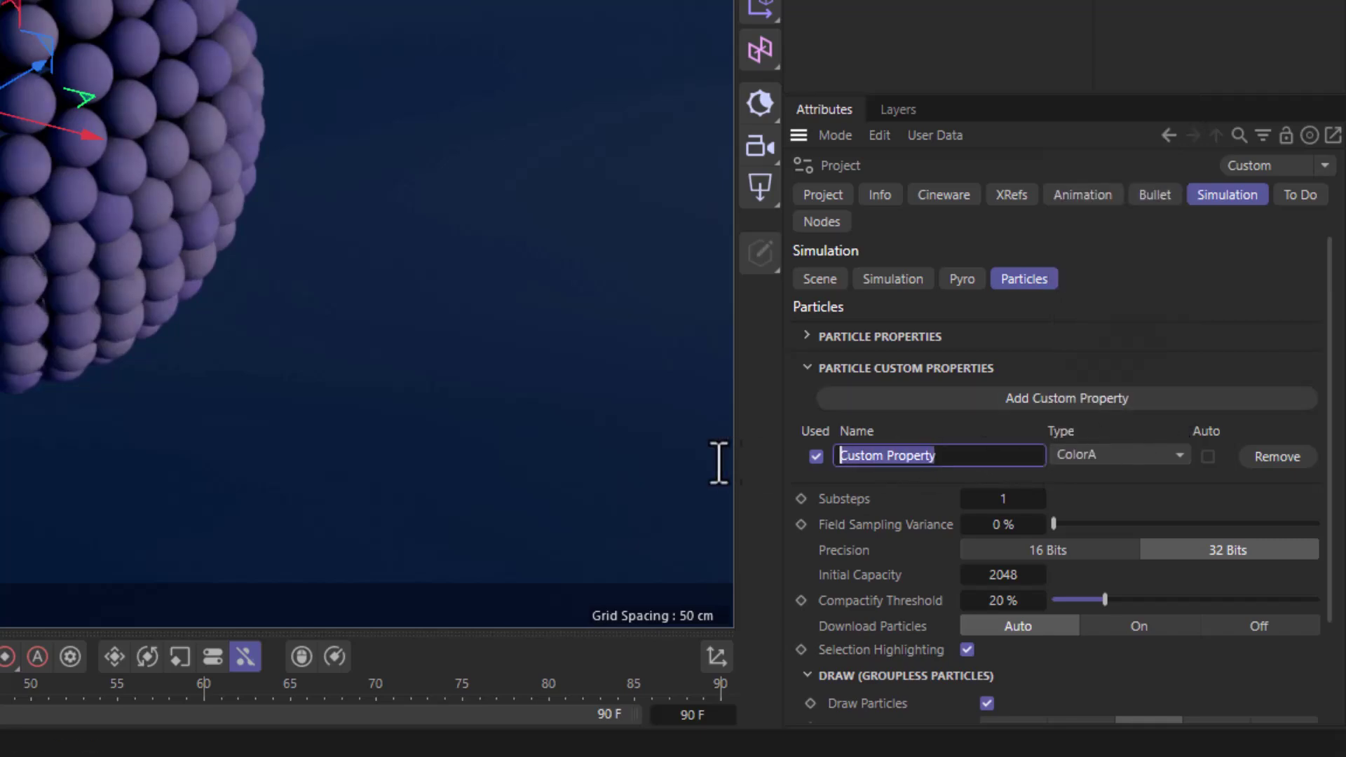
Step: Name the property 'emission' and make the Color Mapper write to it from a new Random Field
text(emission)
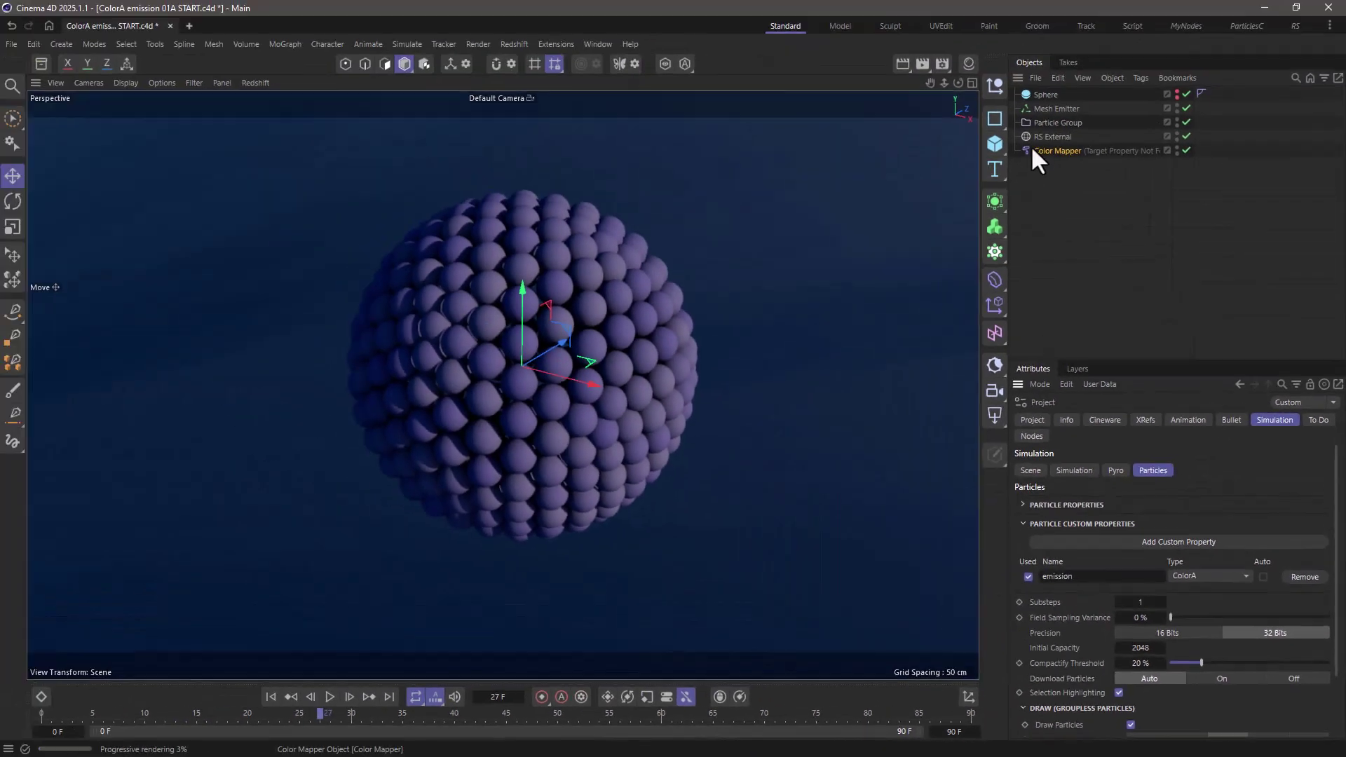
click(1044, 150)
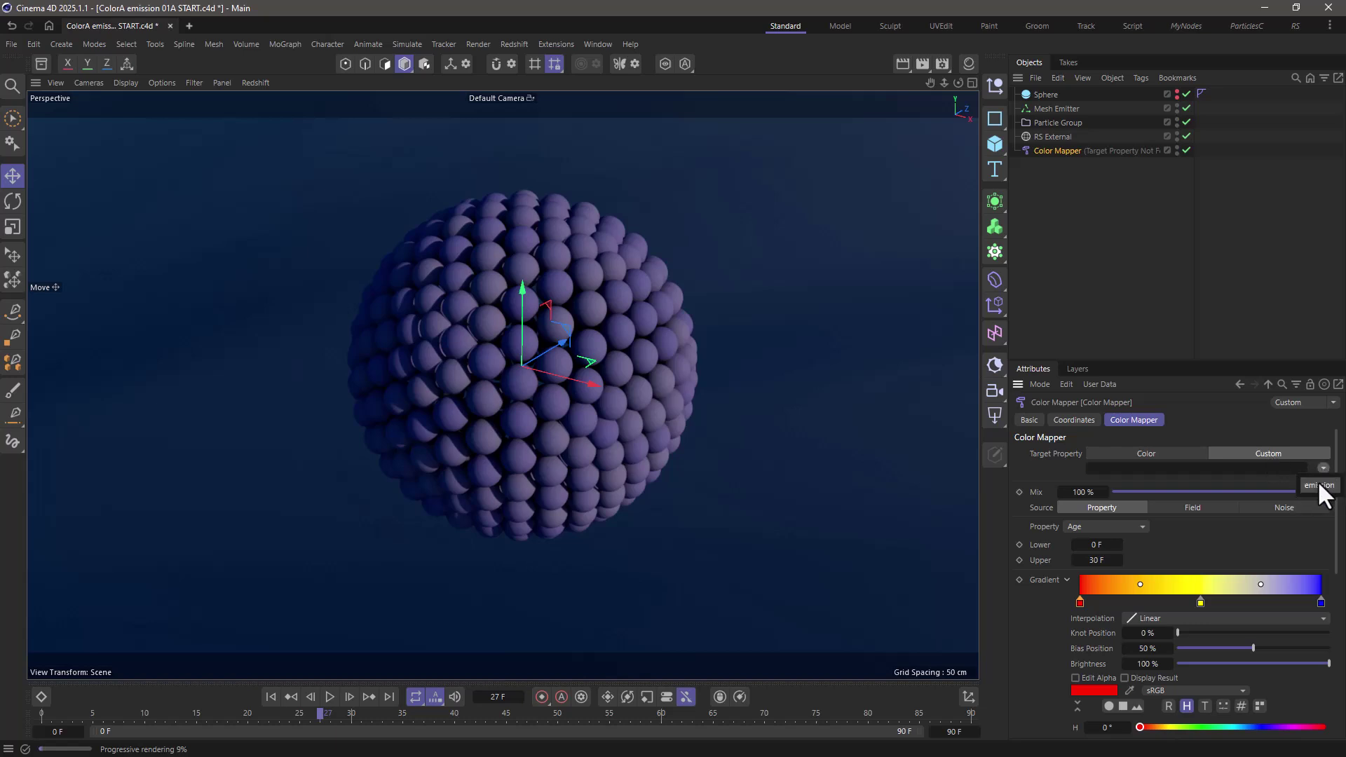
click(1318, 484)
click(1188, 506)
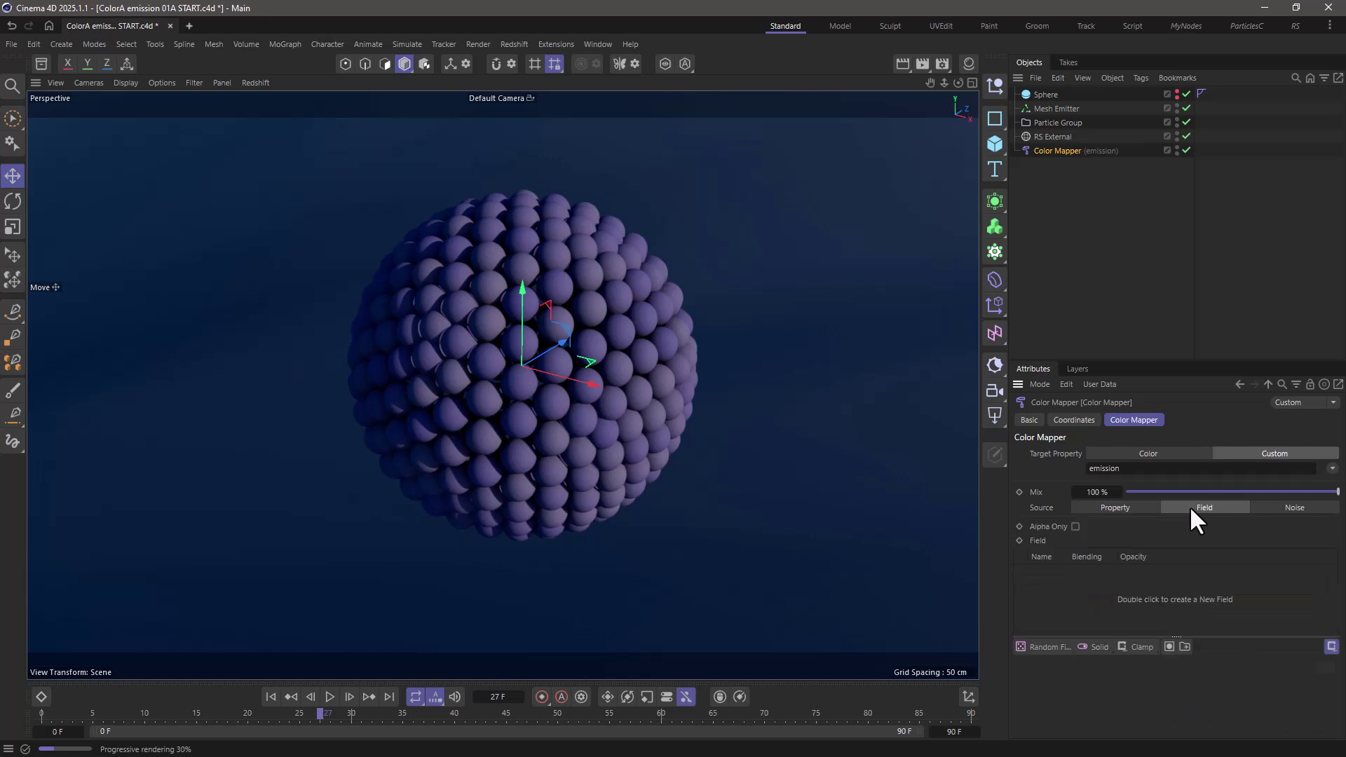
click(1044, 646)
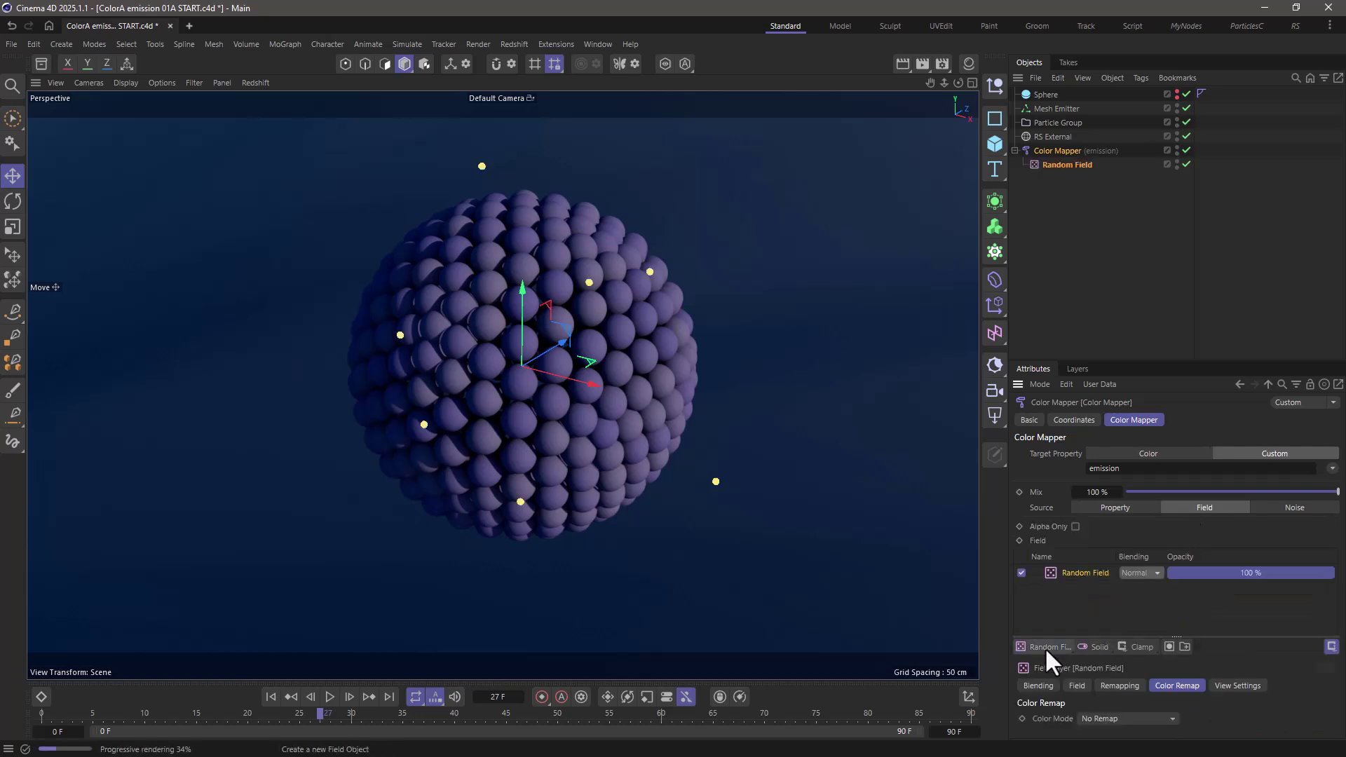
Step: Replay the simulation from the start to see the result
click(270, 696)
click(329, 696)
click(329, 696)
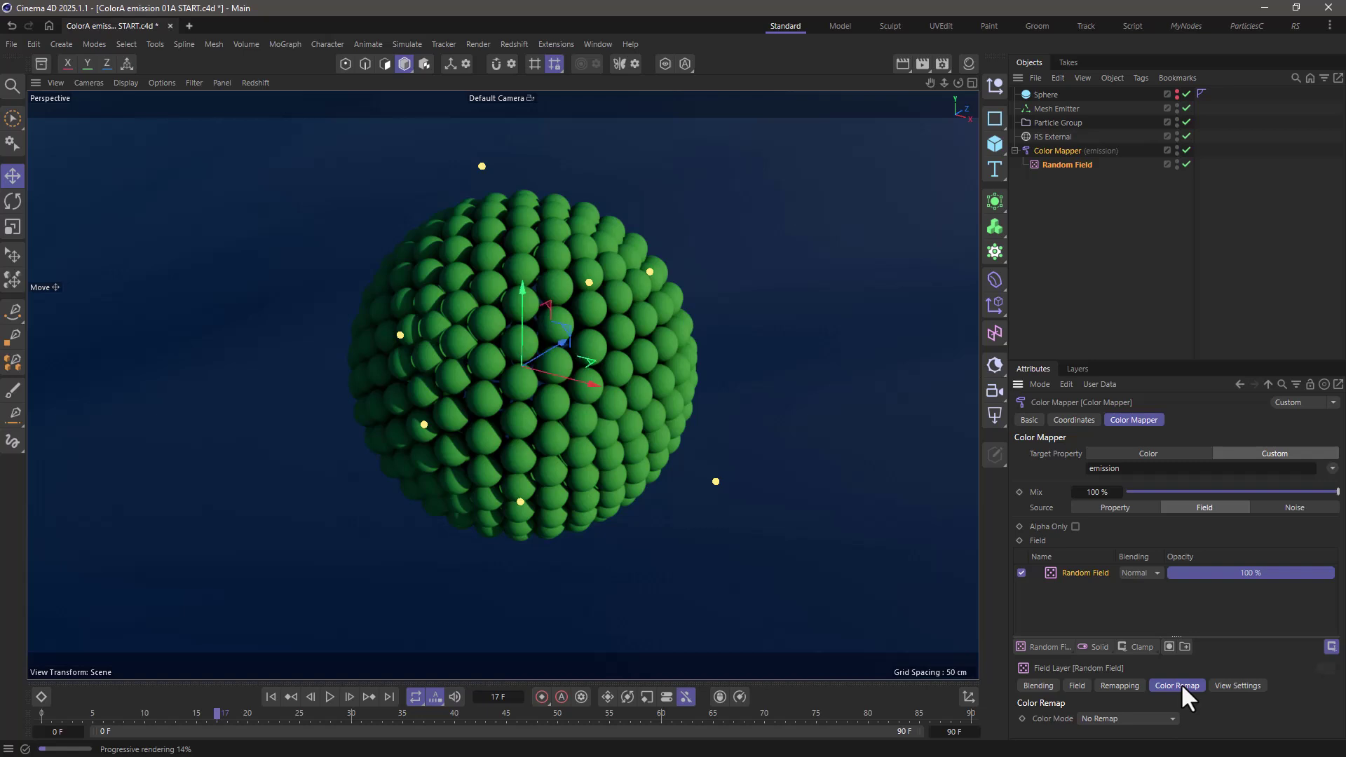
Step: Set the Random Field's Color Mode to Gradient with black ends and a narrow white middle band
click(1157, 714)
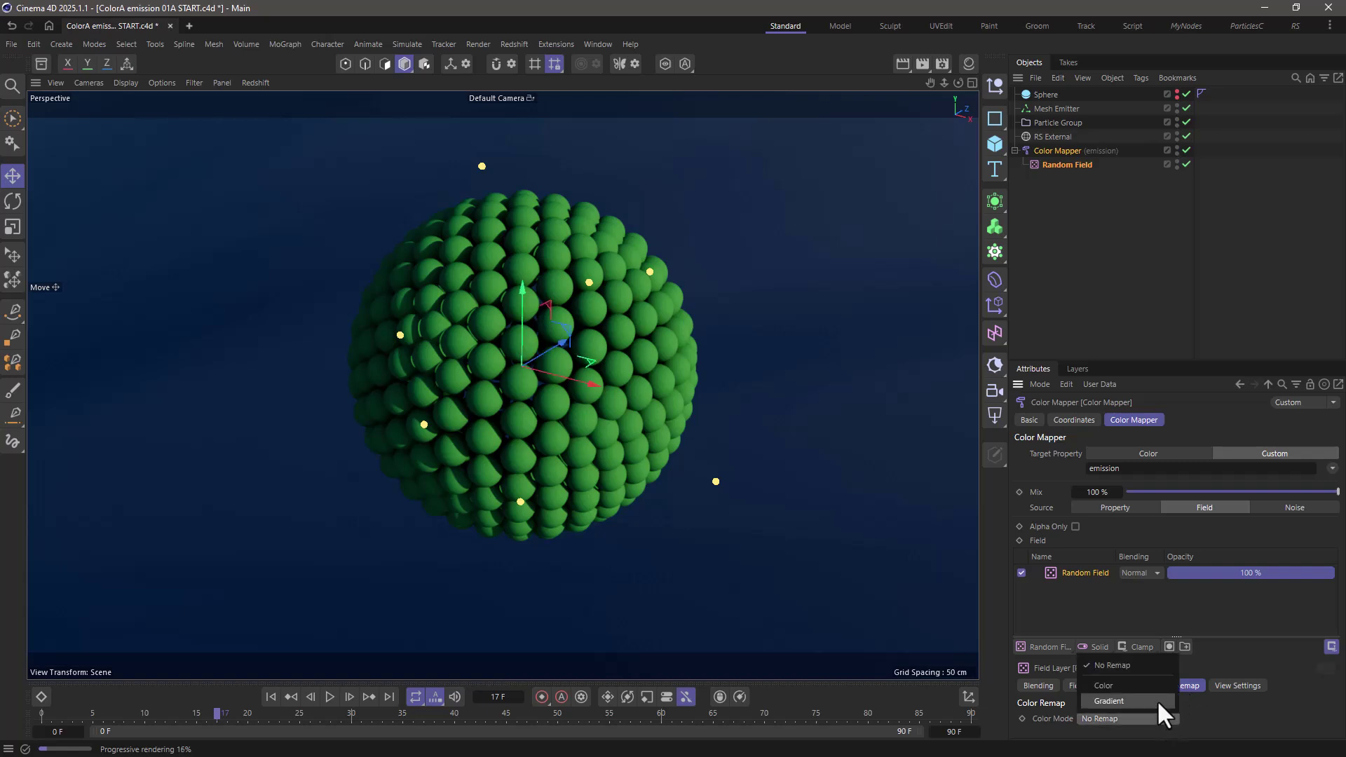
click(1158, 701)
scroll(1243, 683, down, 3)
click(1314, 569)
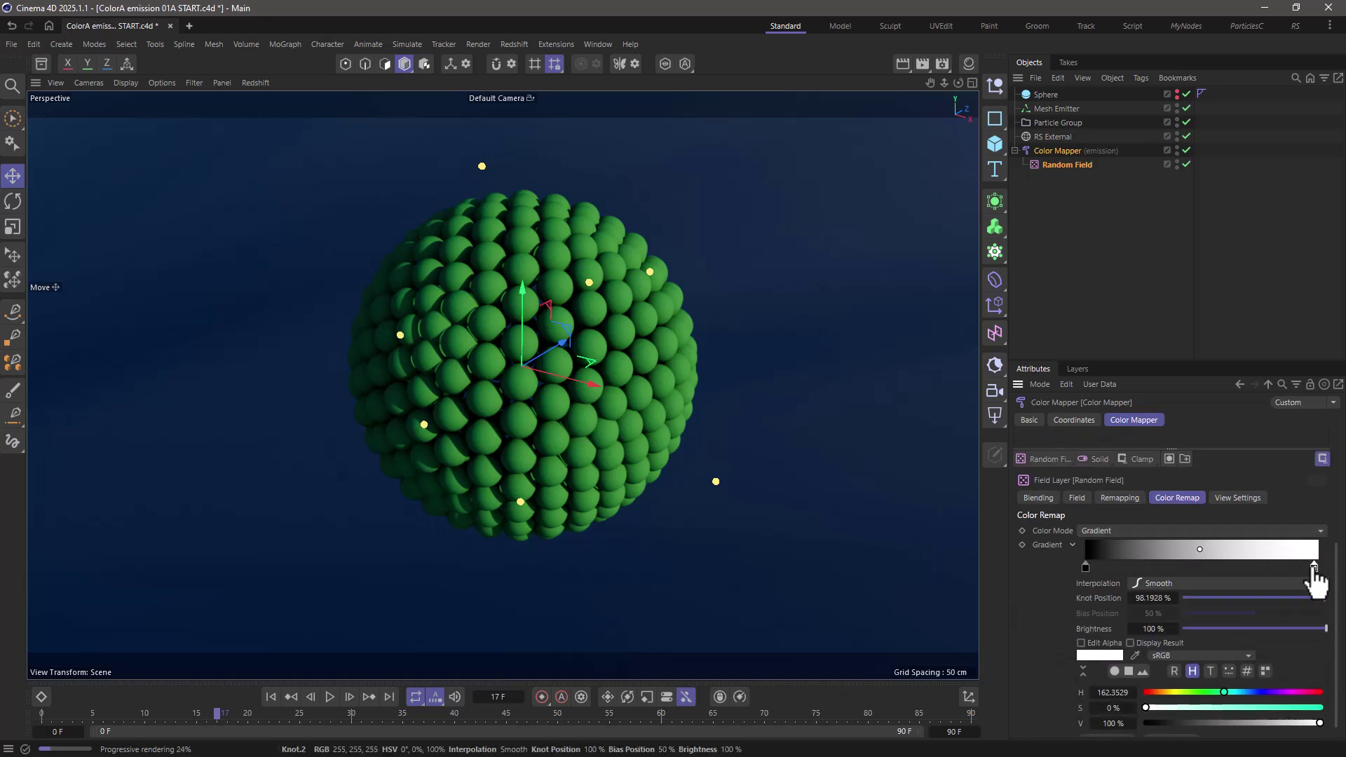
drag(1314, 569, 1188, 569)
drag(1085, 566, 1150, 567)
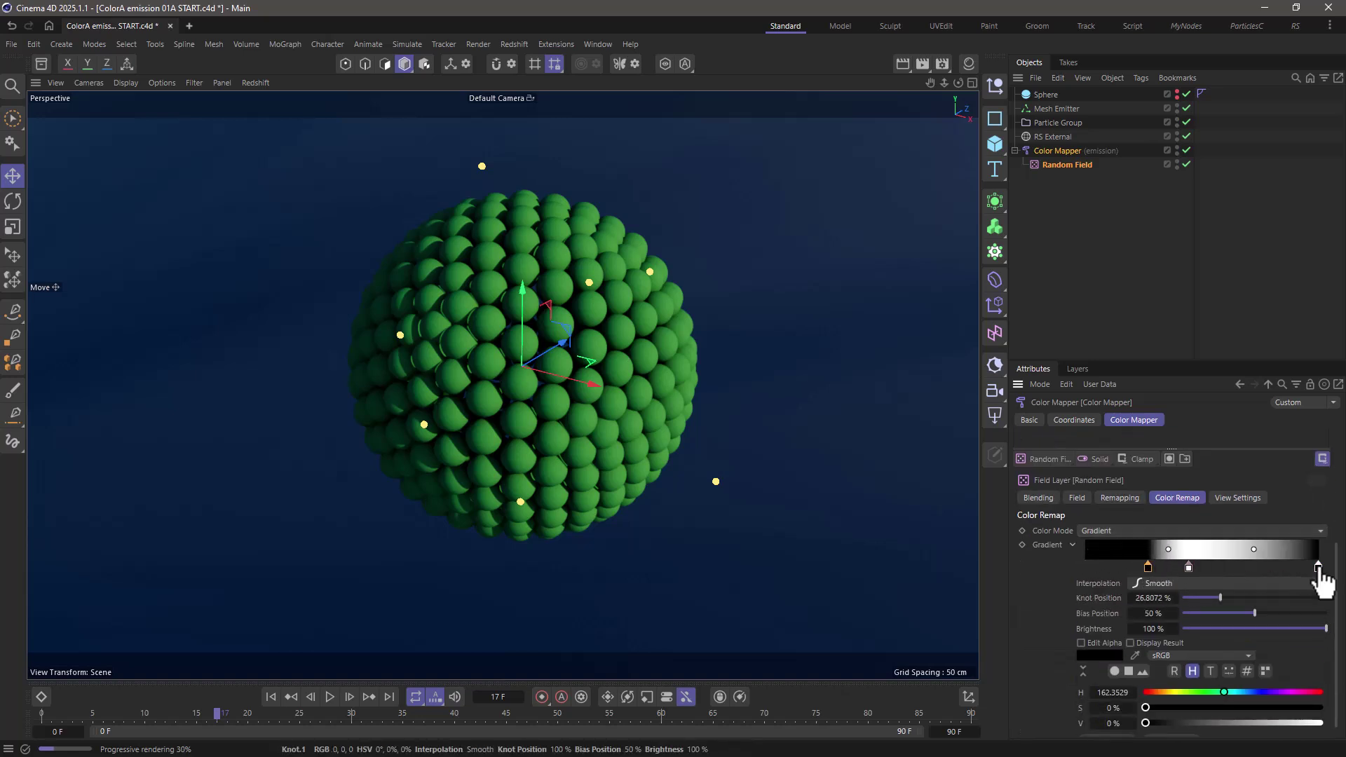
drag(1318, 568, 1191, 568)
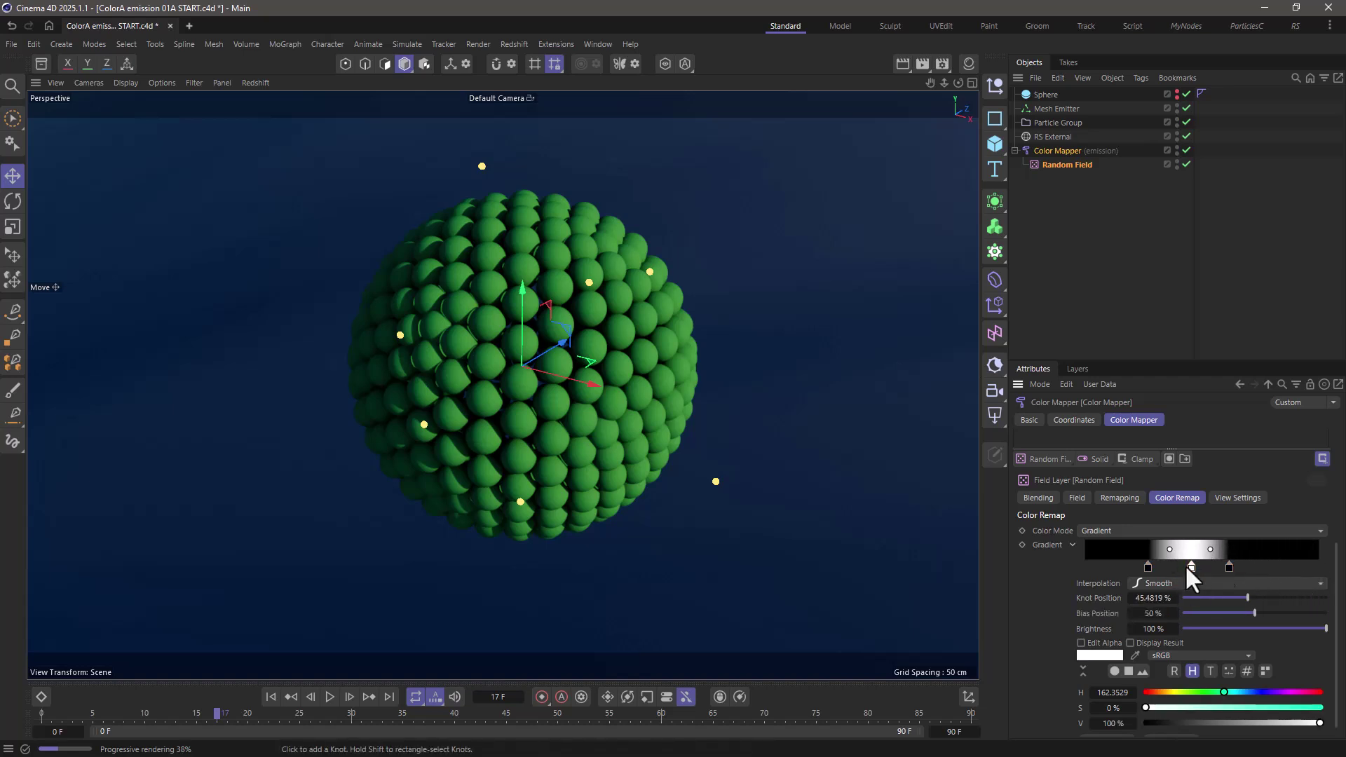
Step: Replay the animation, then create a Redshift material 'Mat' and open it in the Node Editor
click(271, 696)
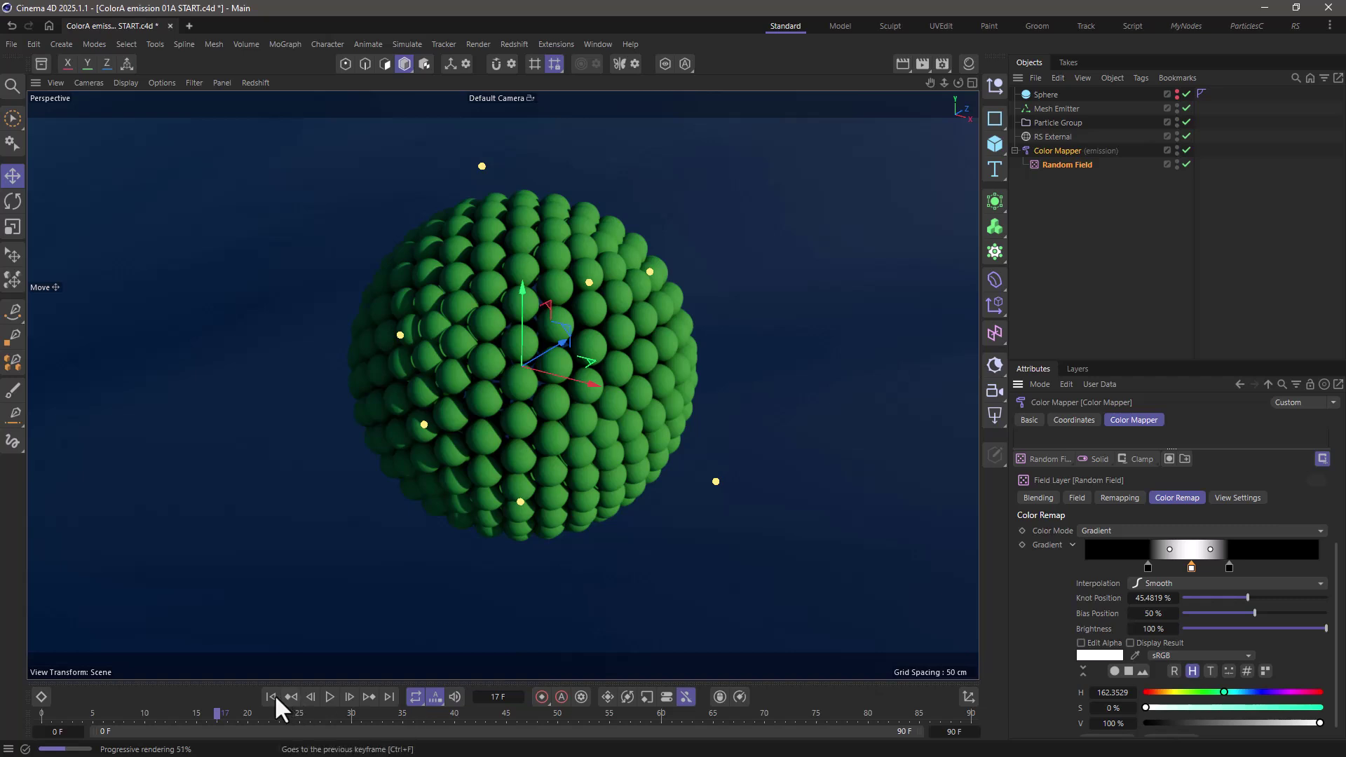
click(330, 696)
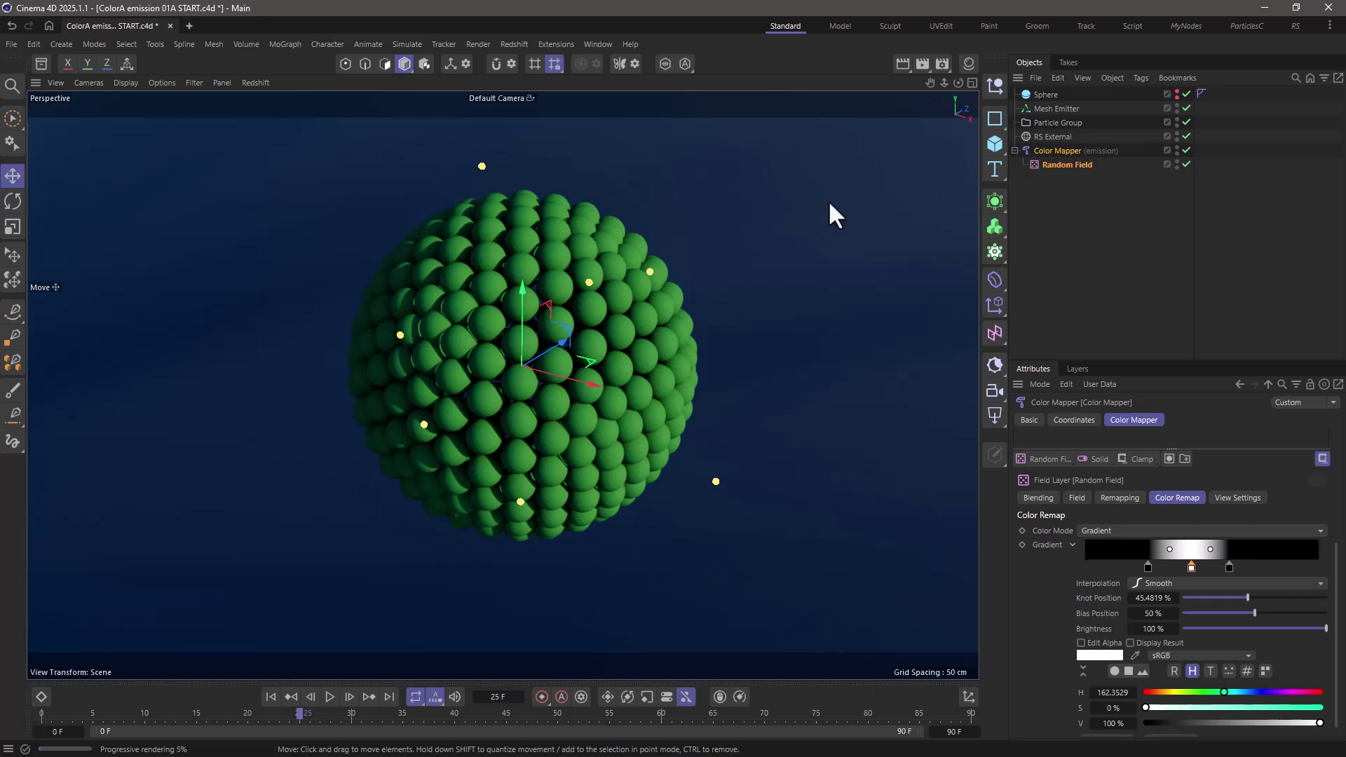
click(967, 63)
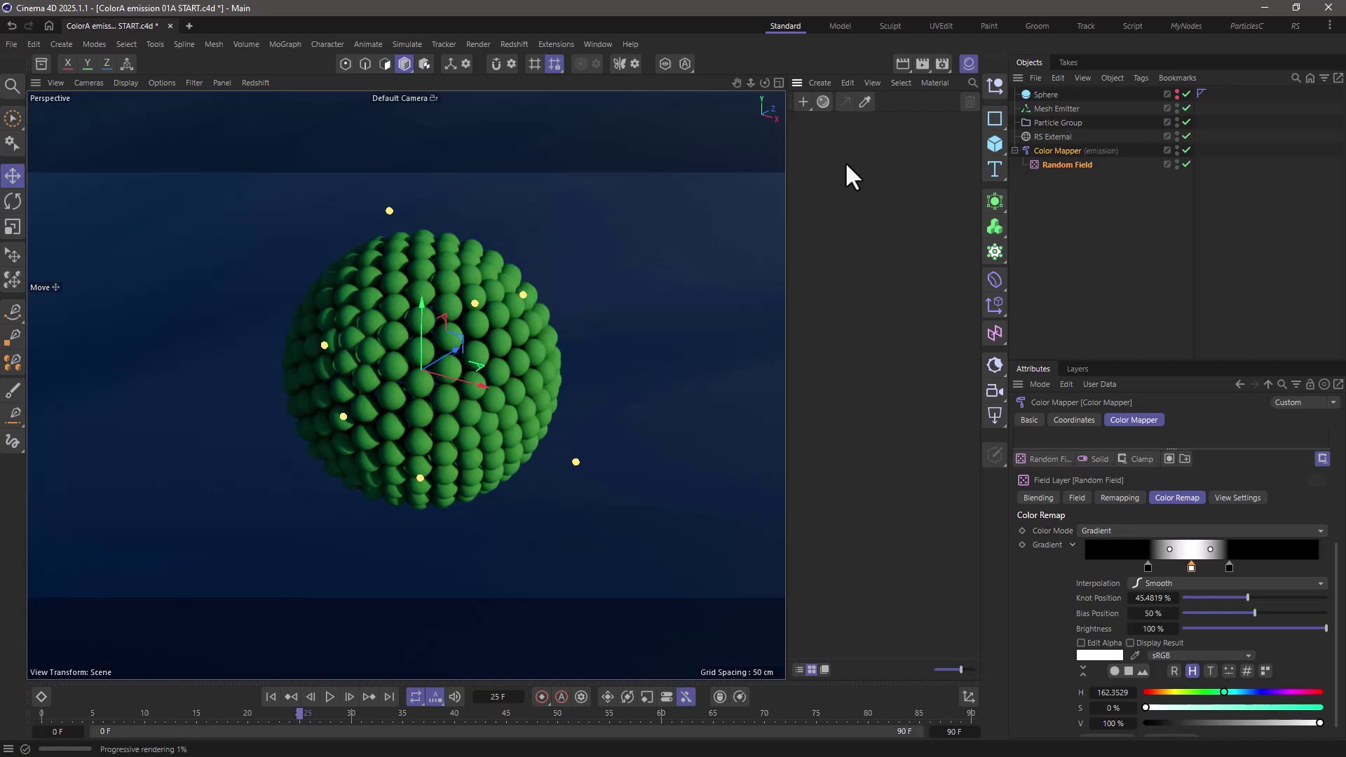
double_click(844, 161)
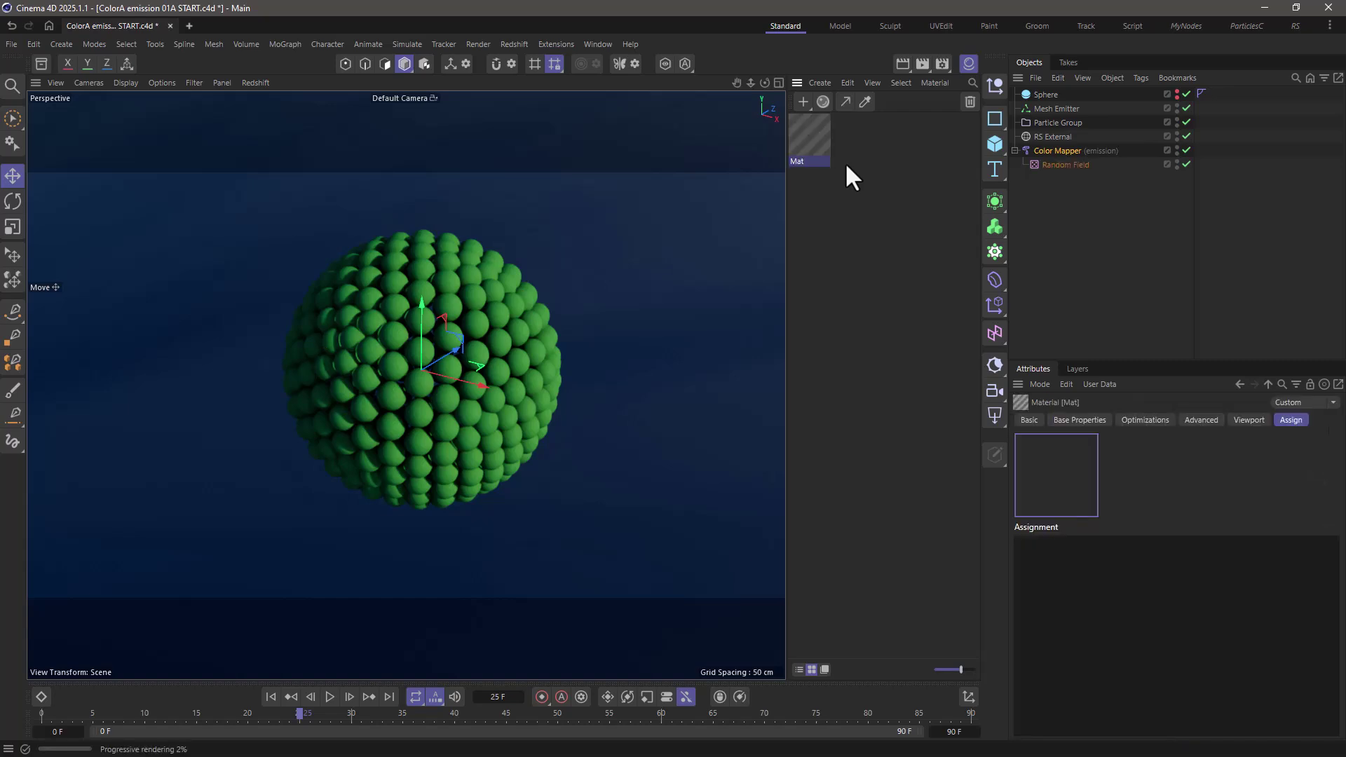
double_click(808, 134)
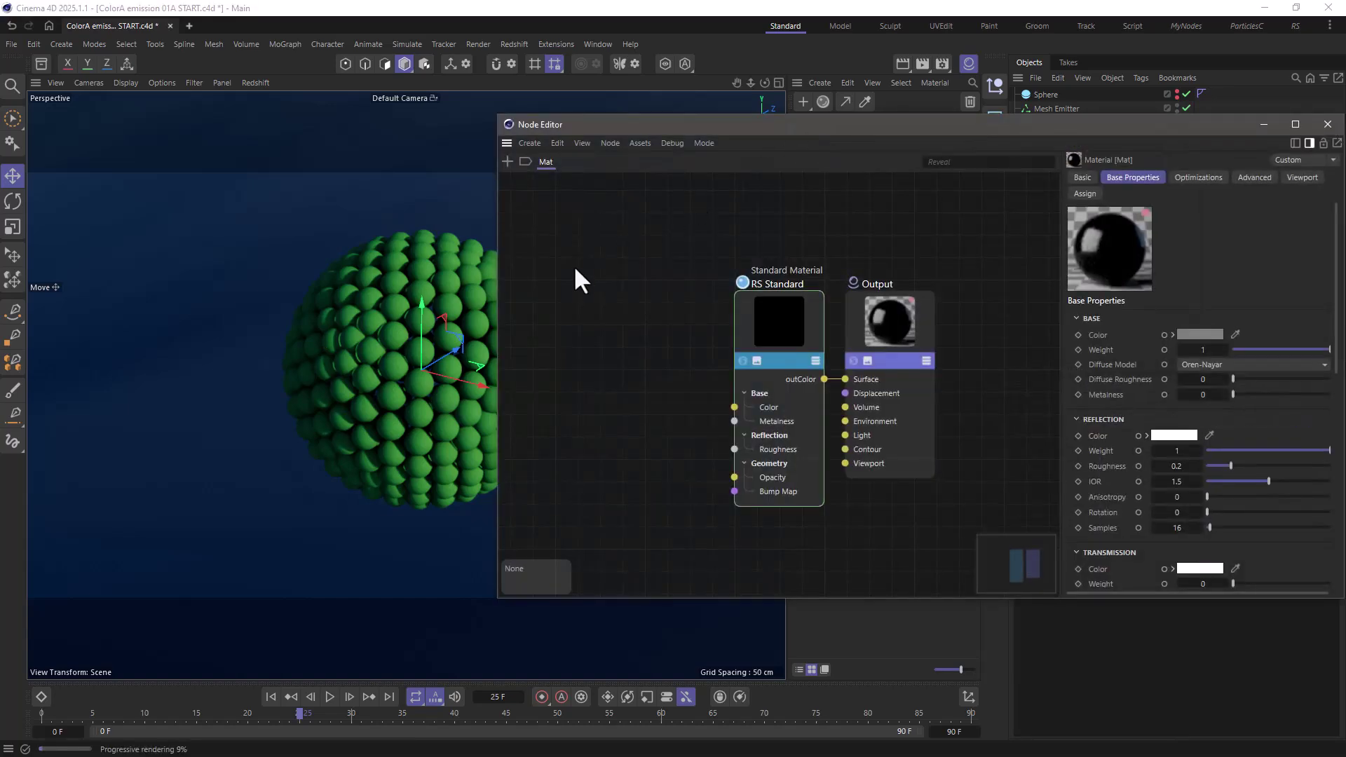
Step: Add two Color User Data nodes to Mat's graph and spread them apart
double_click(574, 265)
text(user)
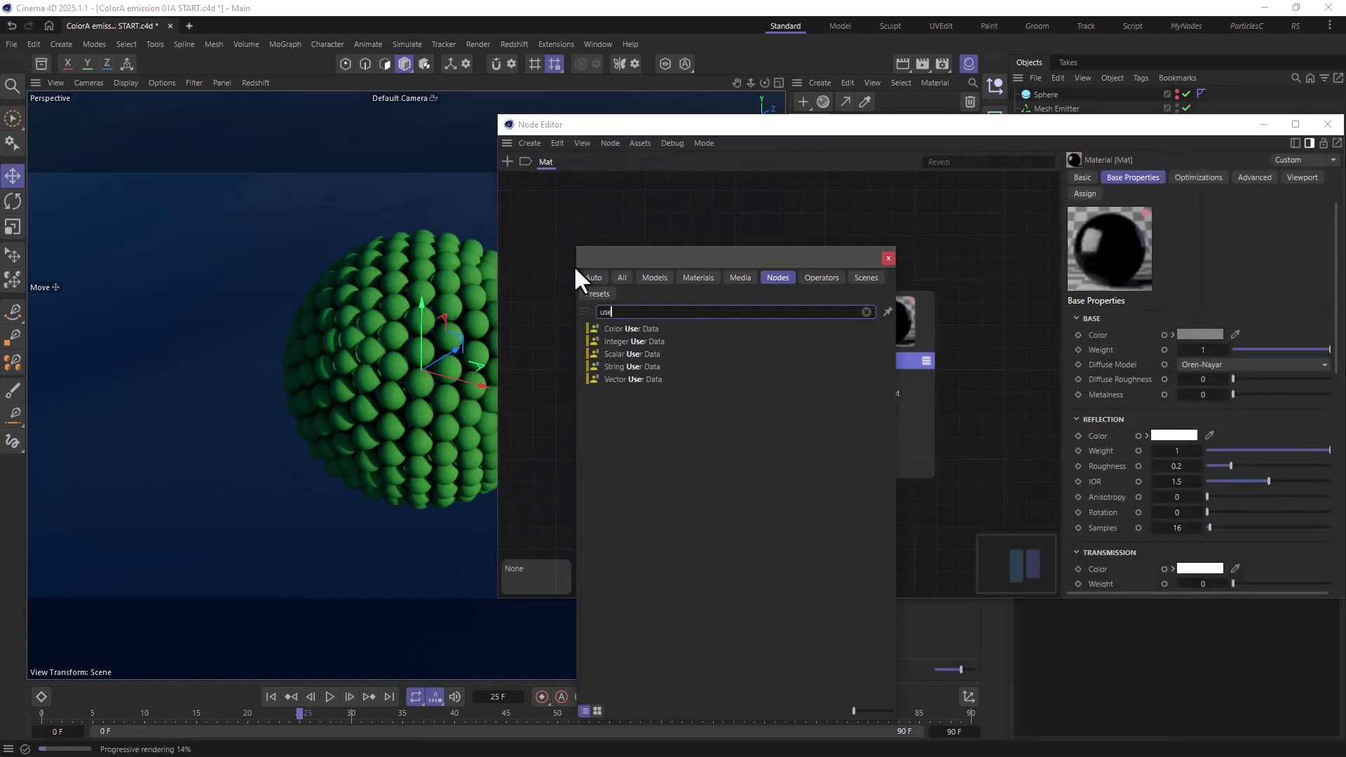
key(Return)
key(Return)
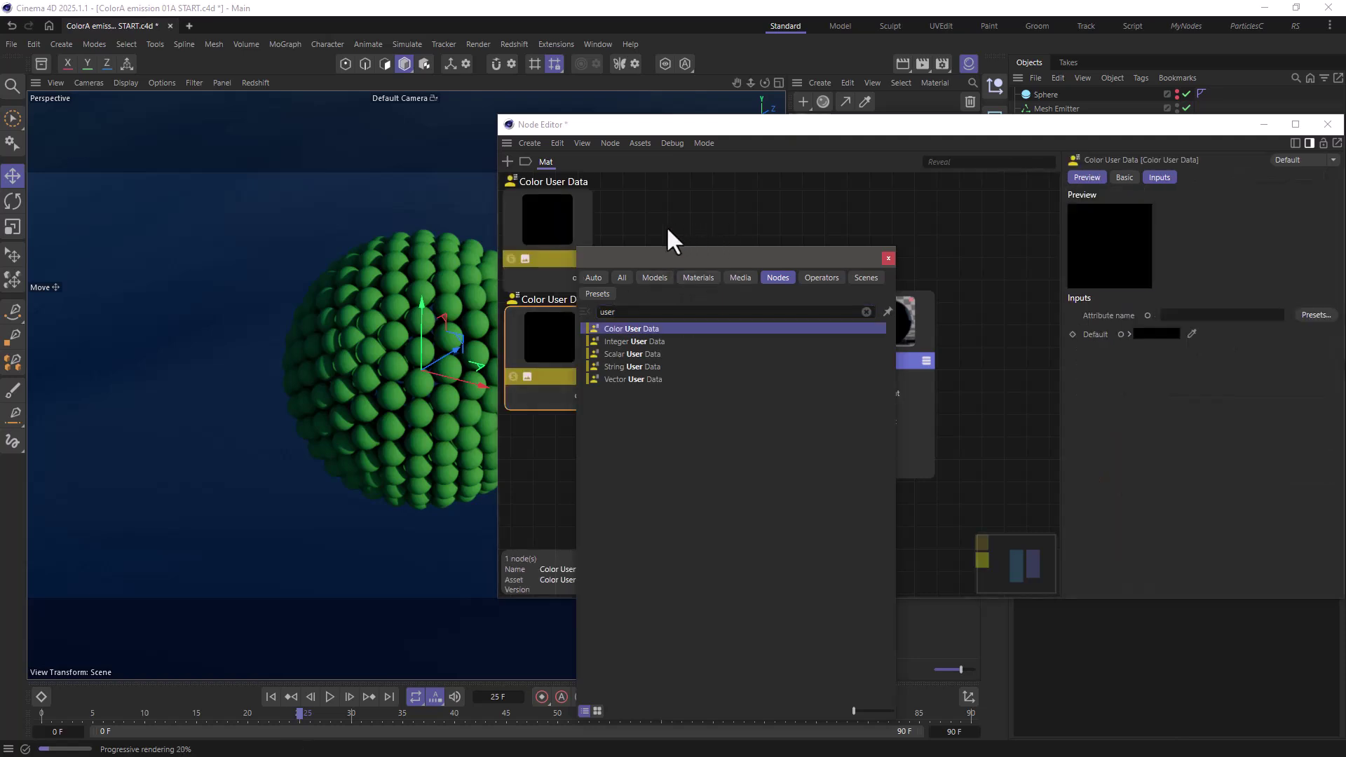
click(668, 230)
drag(561, 240, 621, 243)
drag(565, 321, 607, 378)
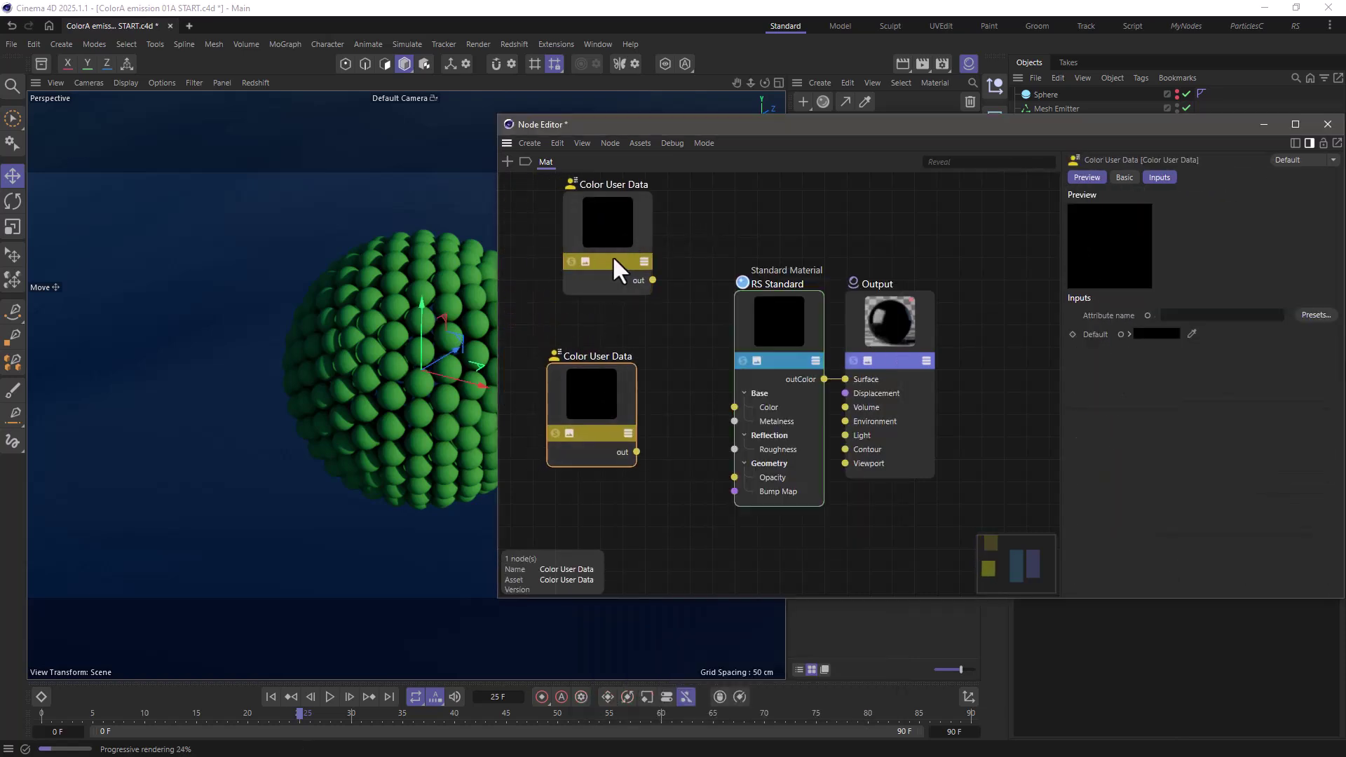
Step: Set the upper node's preset to Color and wire it into RS Standard's base Color
click(613, 259)
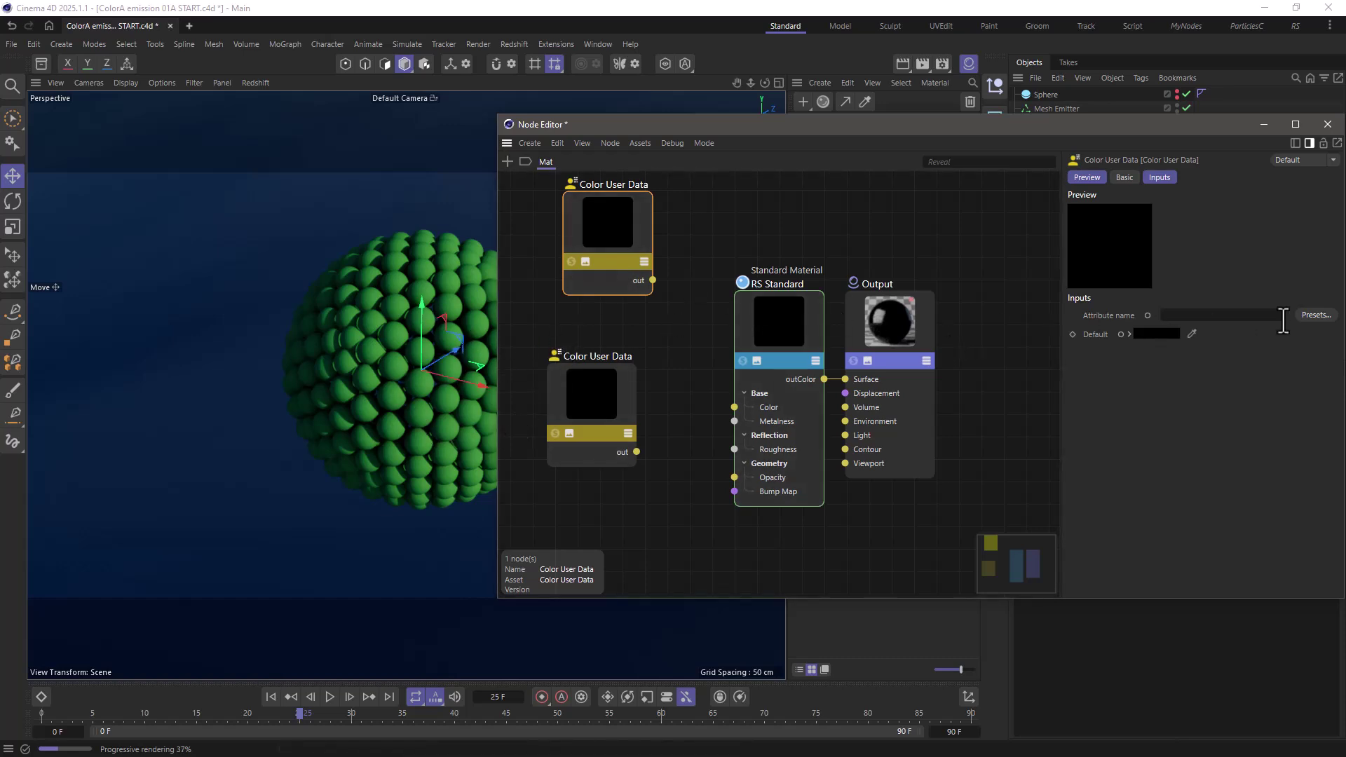
click(1316, 315)
mouse_move(1285, 370)
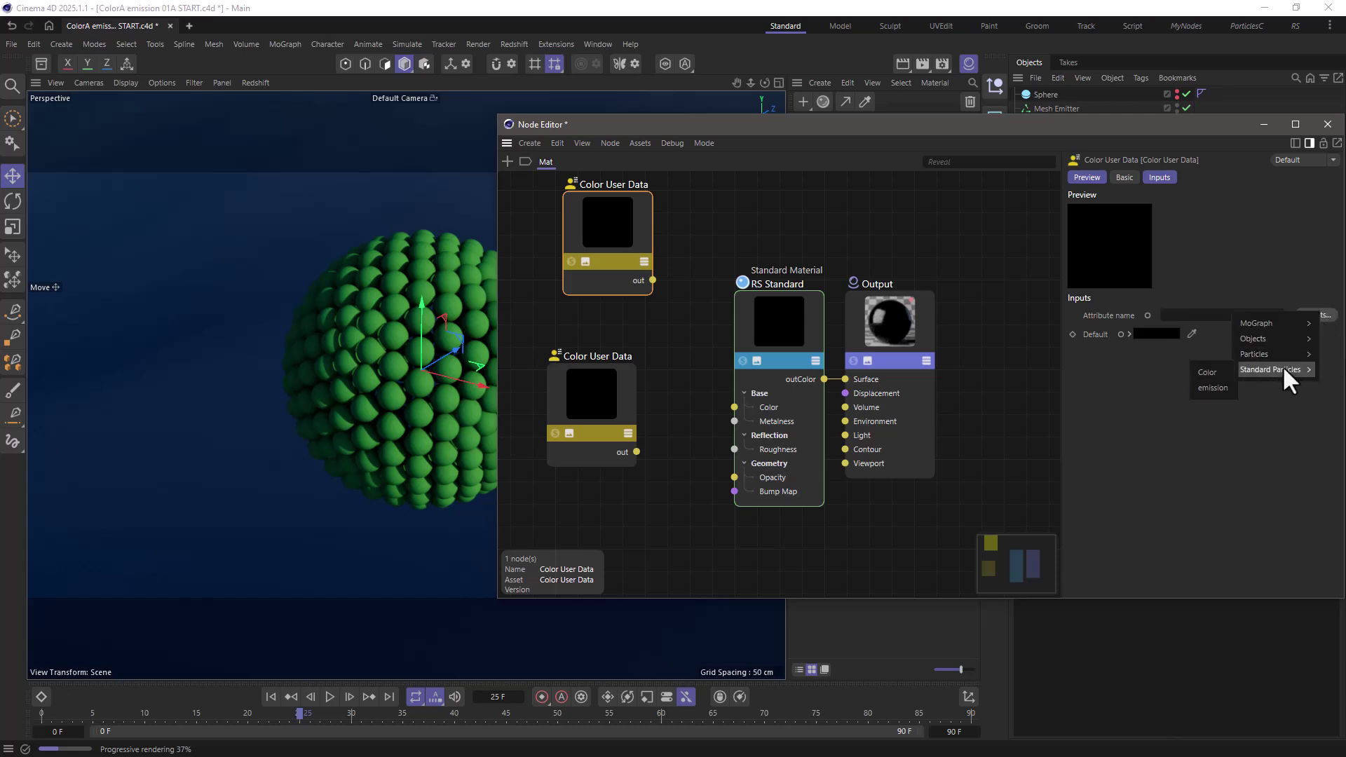
click(1218, 375)
drag(653, 281, 734, 407)
drag(973, 126, 900, 118)
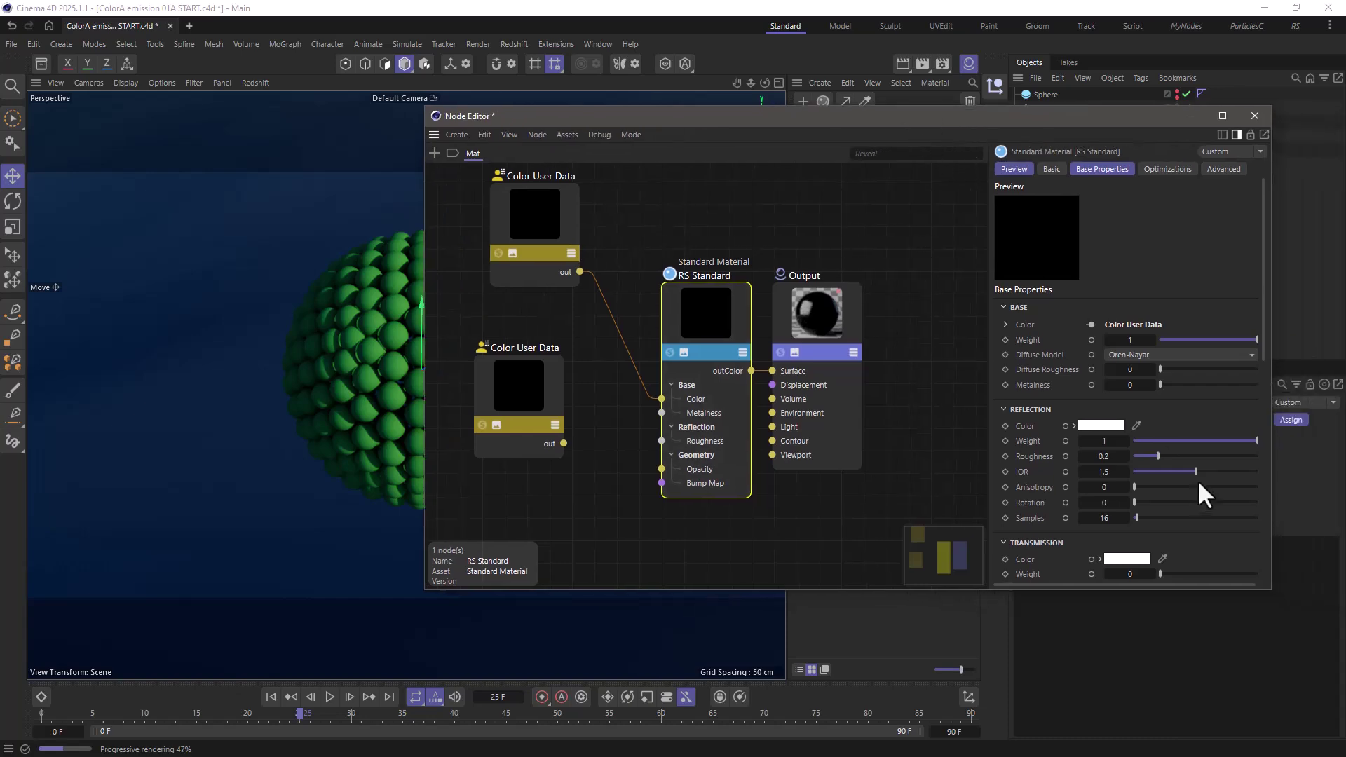
Step: Expose RS Standard's Emission Color input and set the emission weight to 1
scroll(1197, 479, down, 5)
click(1053, 450)
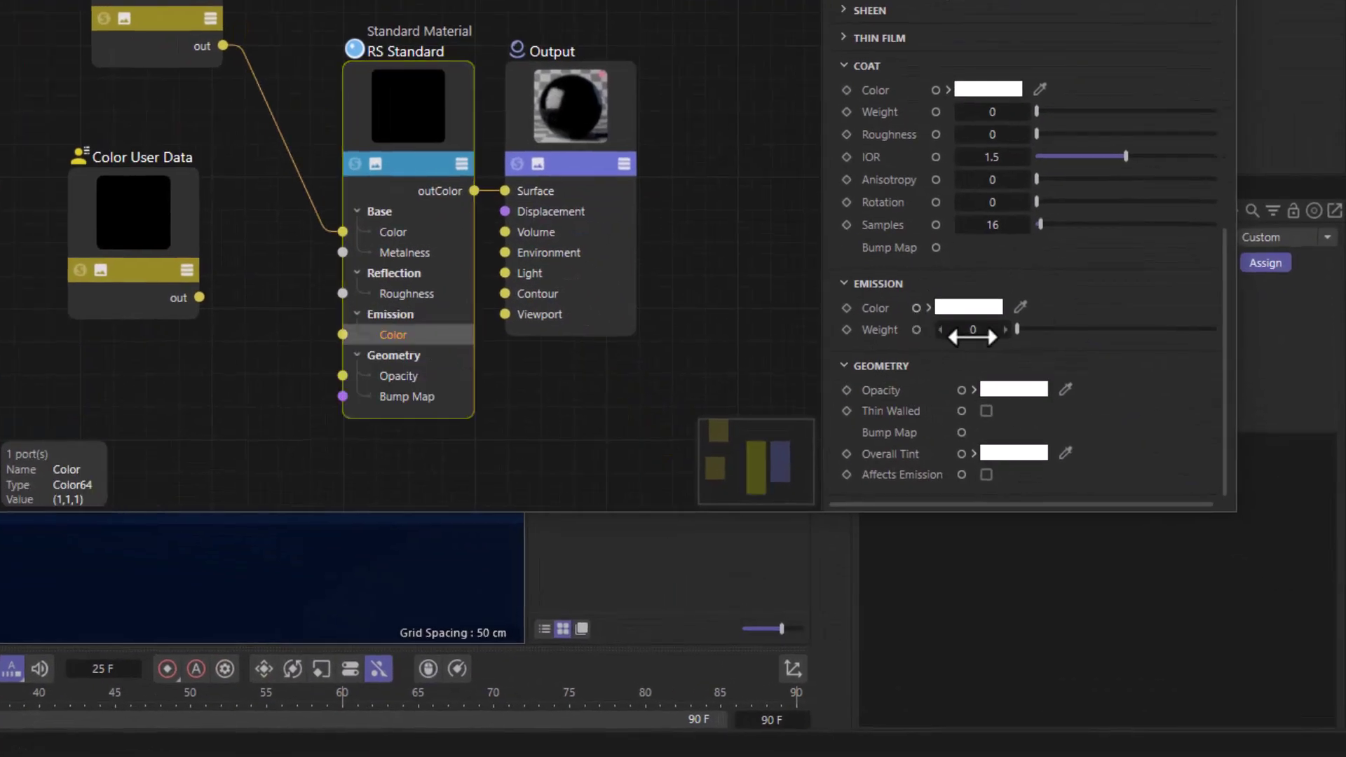
click(971, 329)
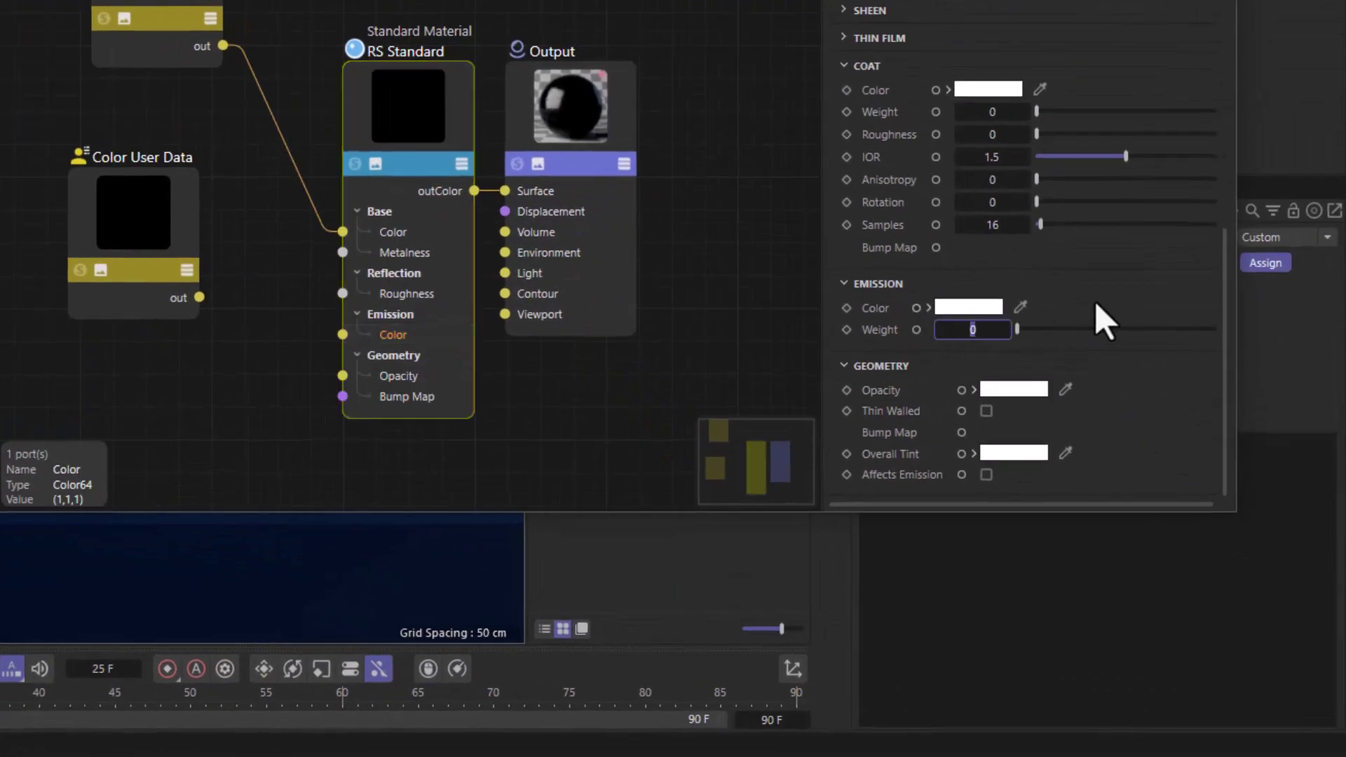
text(1)
key(Return)
Step: Set the lower Color User Data node's preset attribute to emission
click(188, 214)
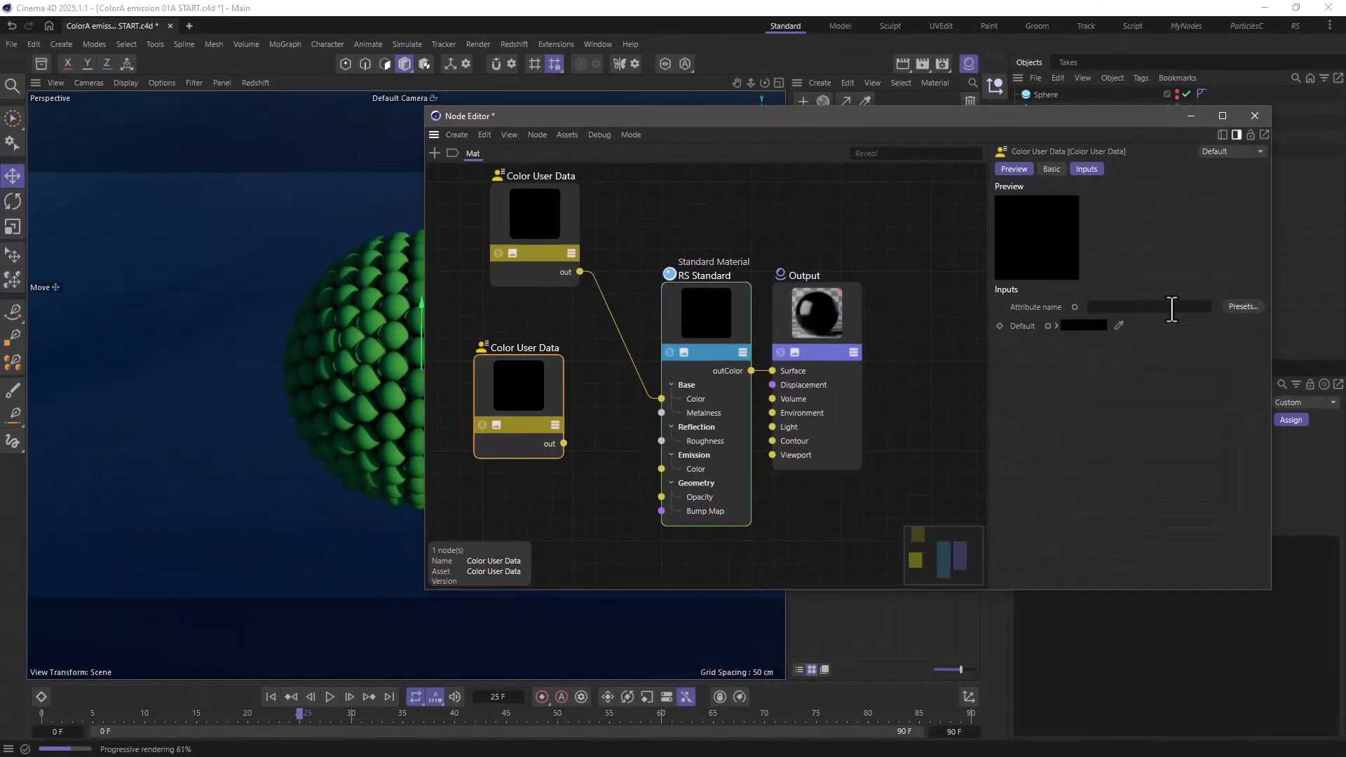
click(1238, 307)
mouse_move(1252, 366)
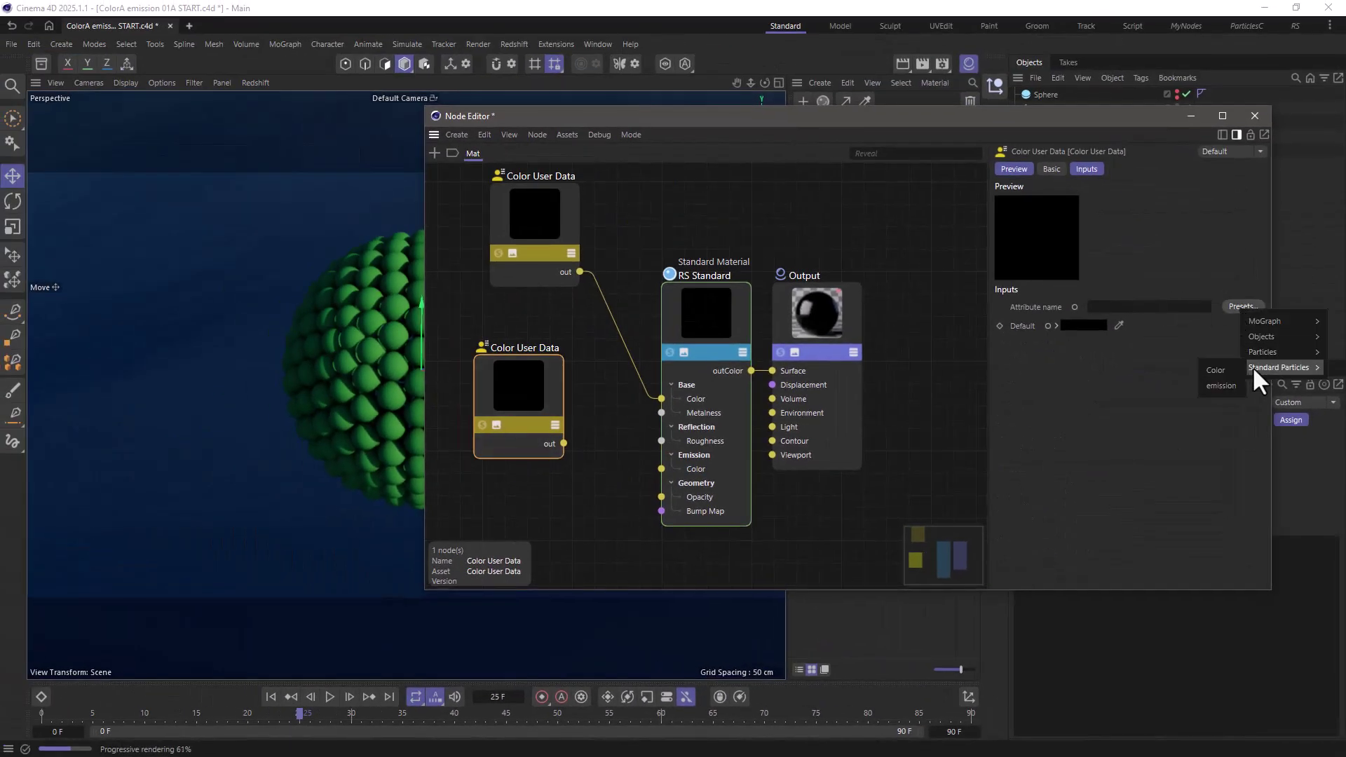
click(1229, 385)
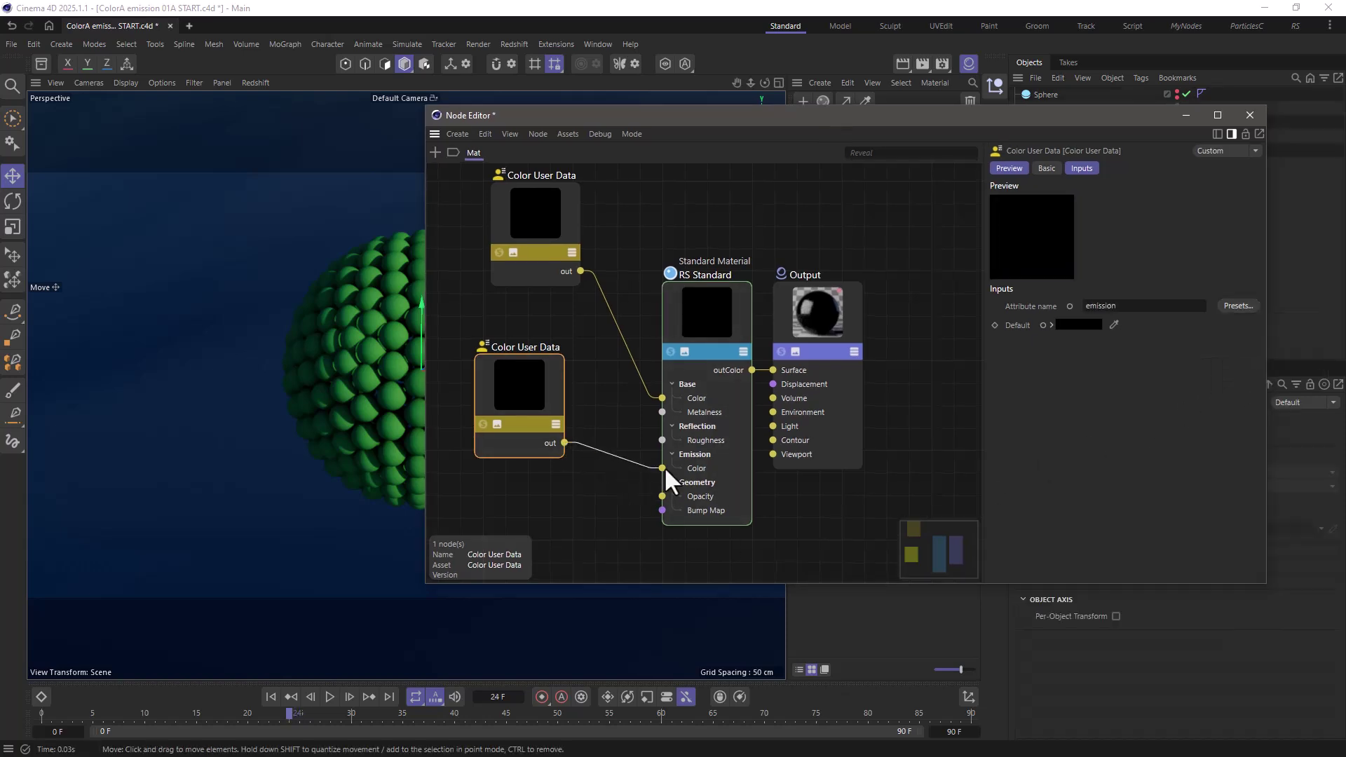
Step: Drag Mat onto the Particle Group and refresh the Redshift viewport render
click(1250, 115)
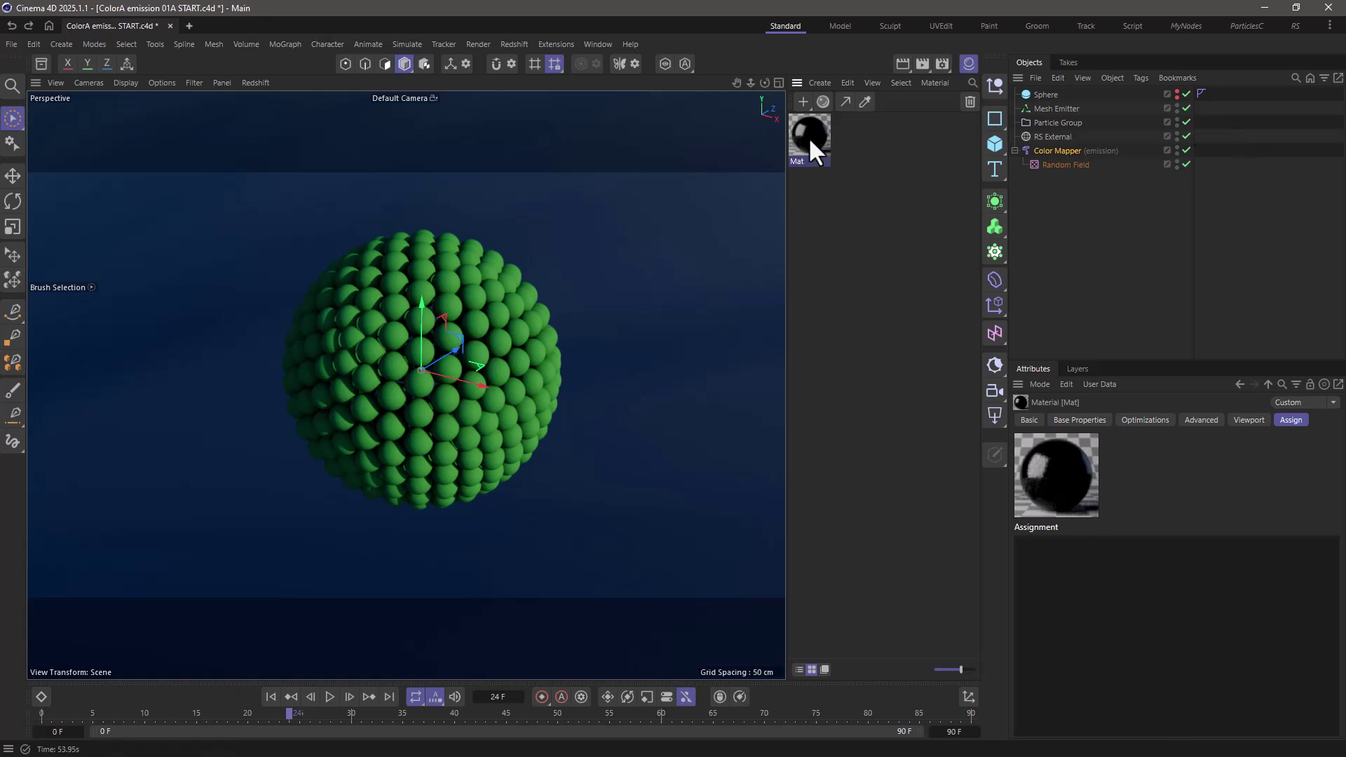
drag(809, 137, 1055, 121)
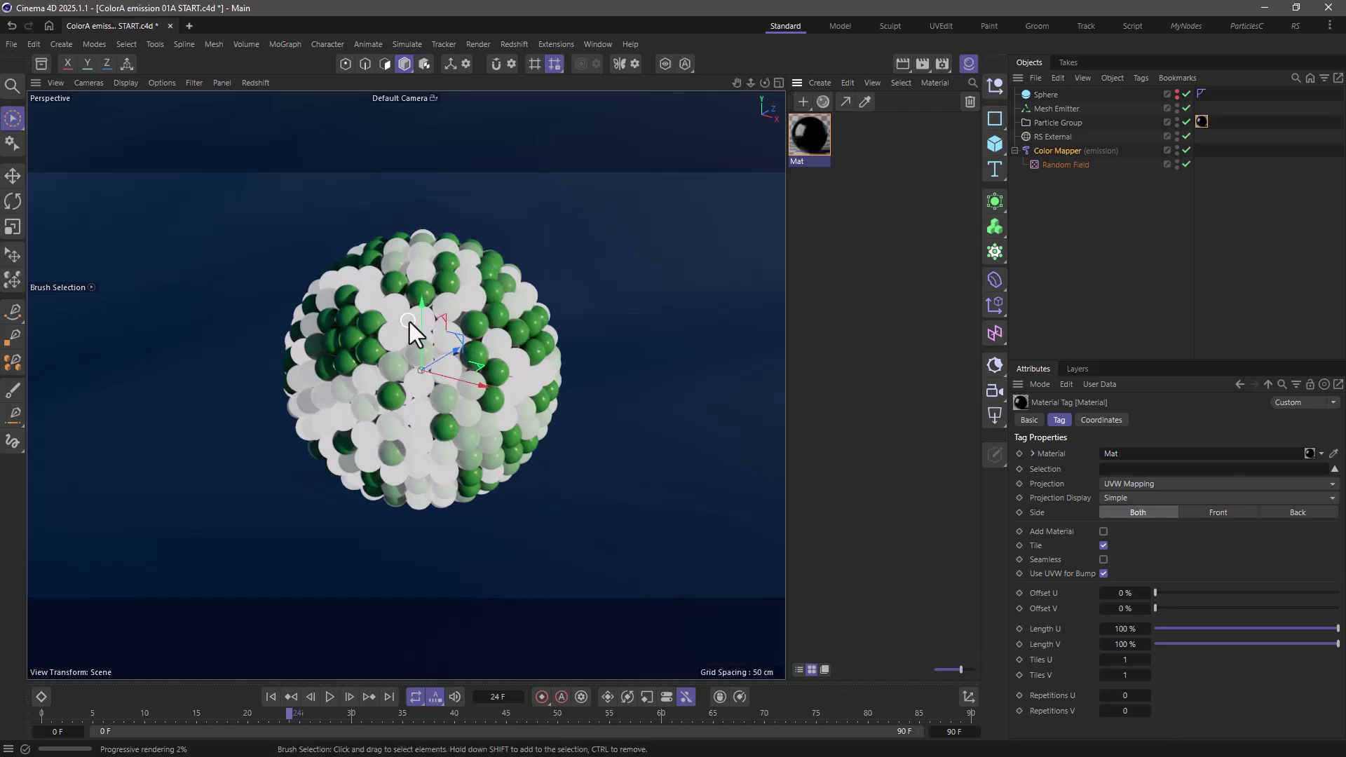
click(256, 83)
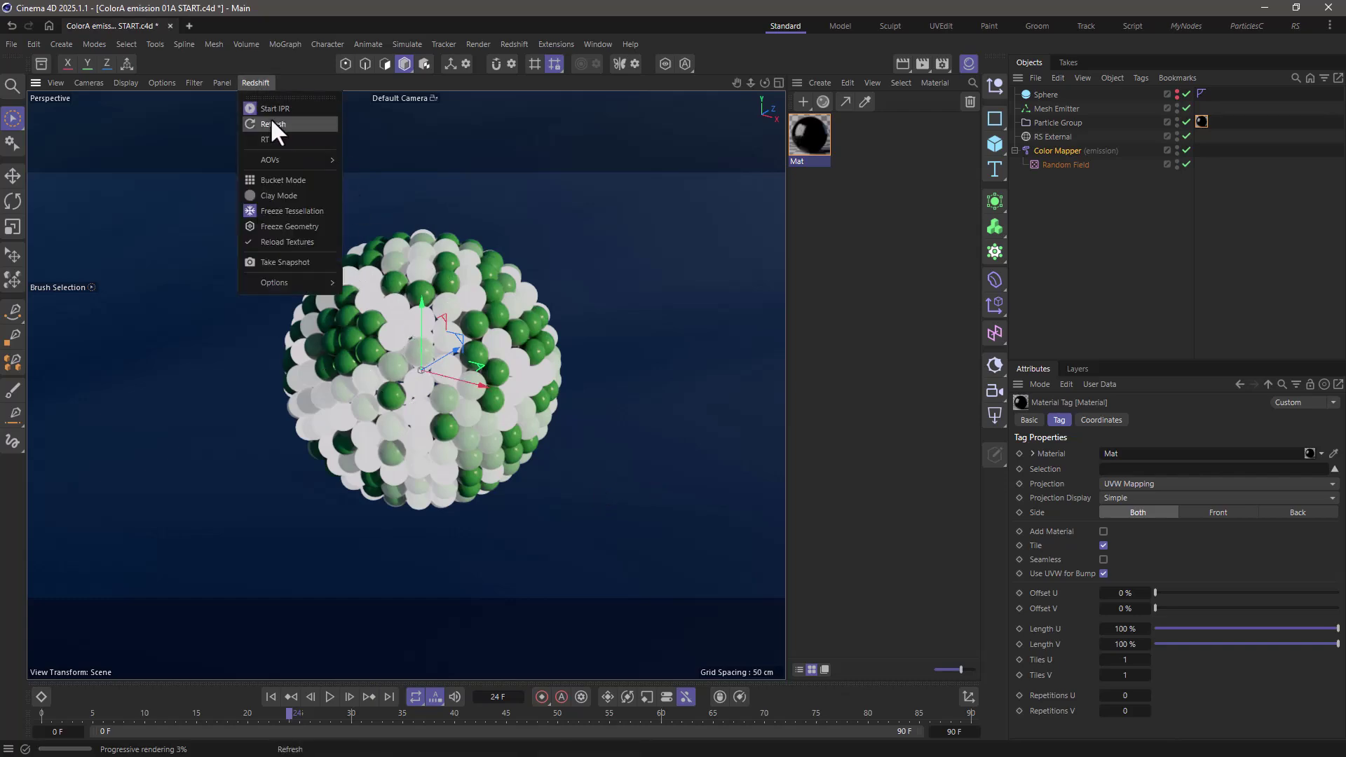
click(270, 118)
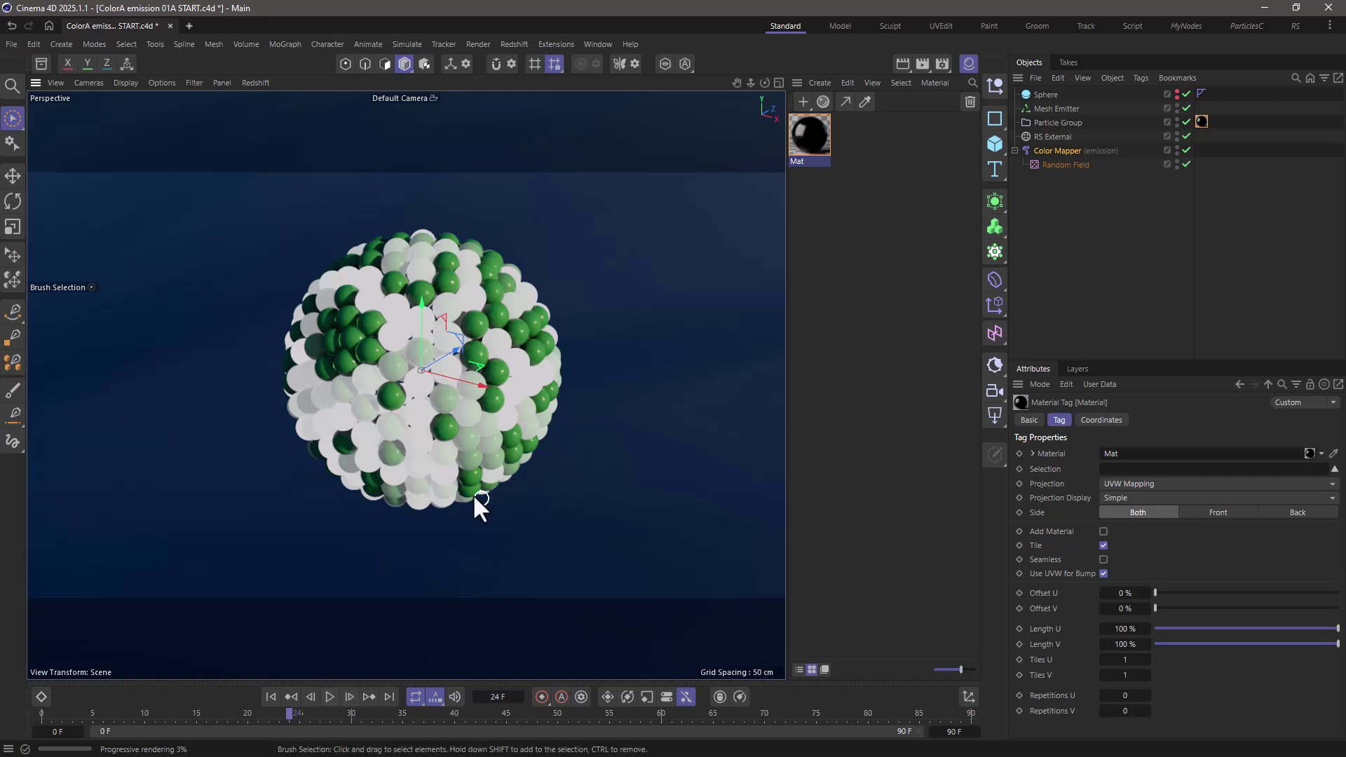
Step: Move a Random Field gradient knot to 39.3768 % to narrow the white band, then advance one frame
click(1054, 166)
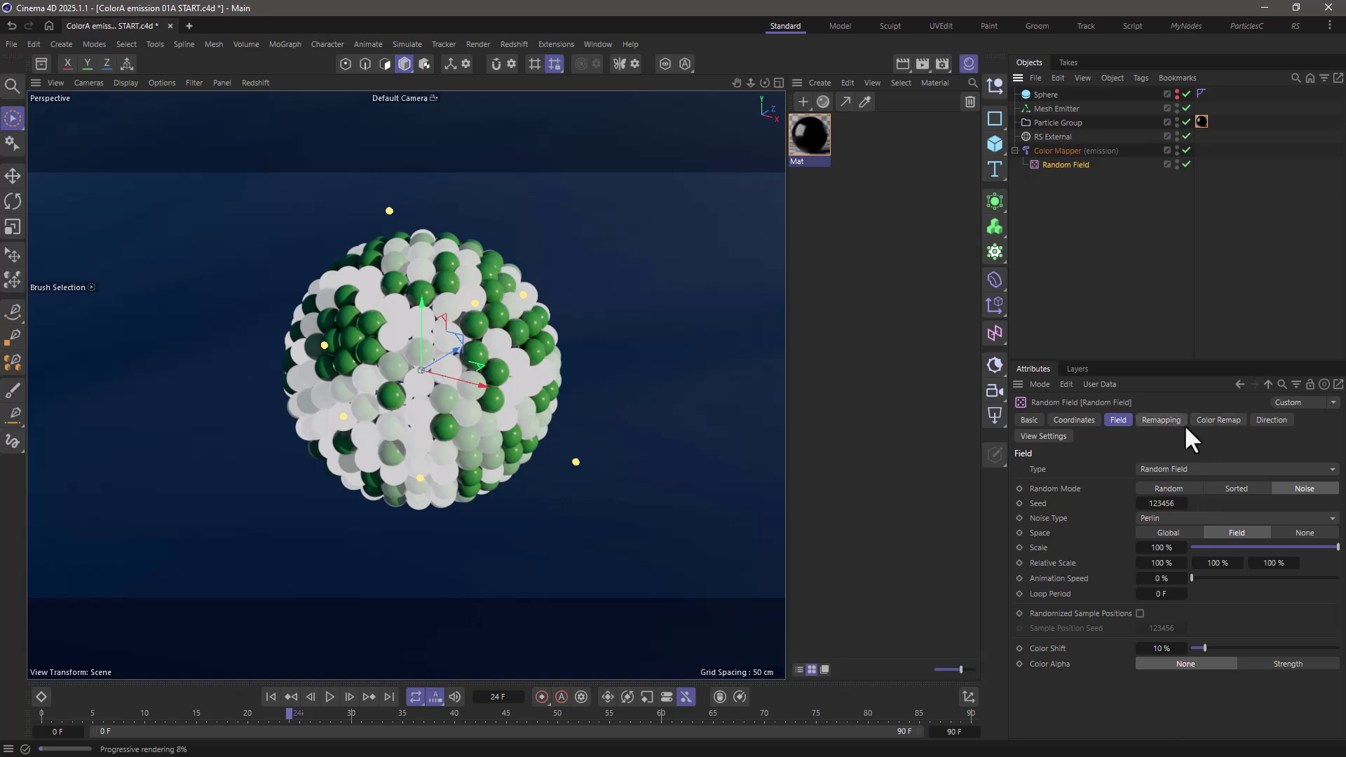
click(1216, 419)
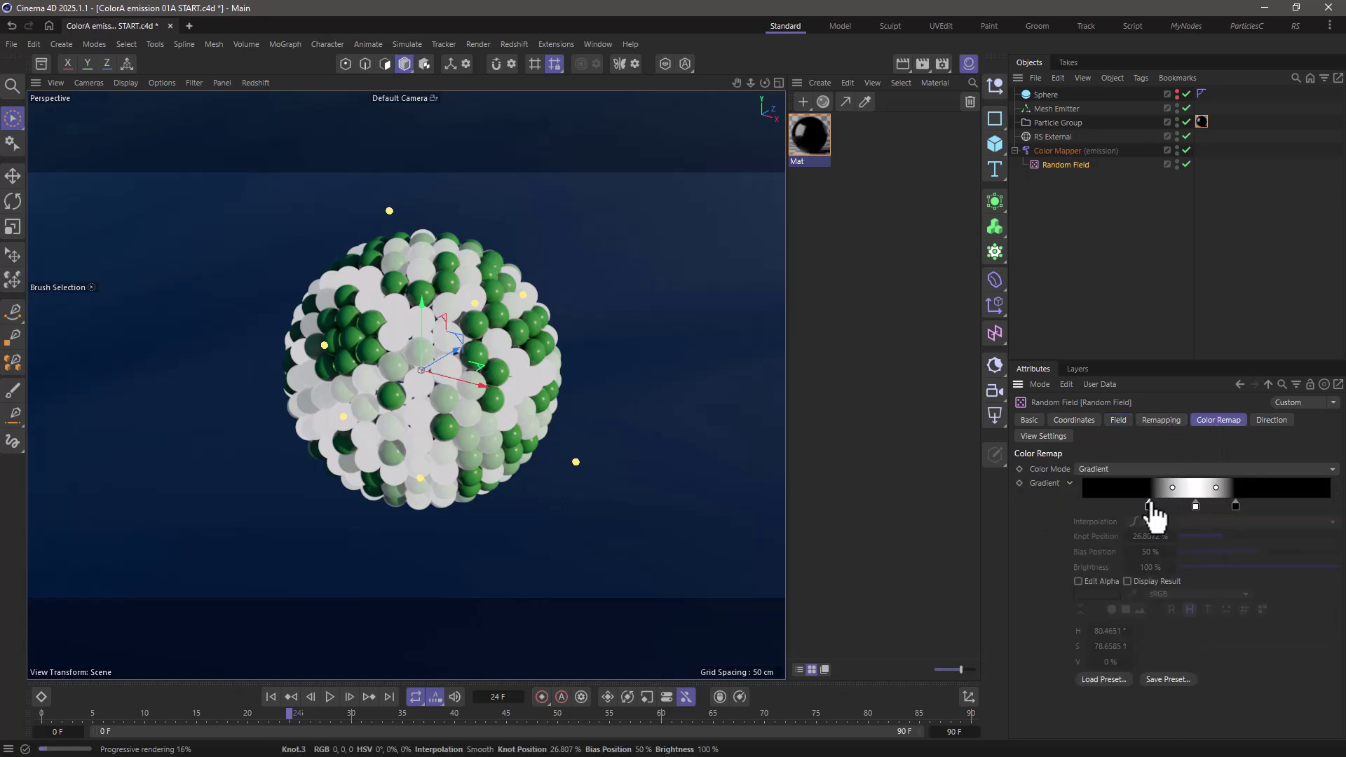
drag(1149, 505, 1180, 505)
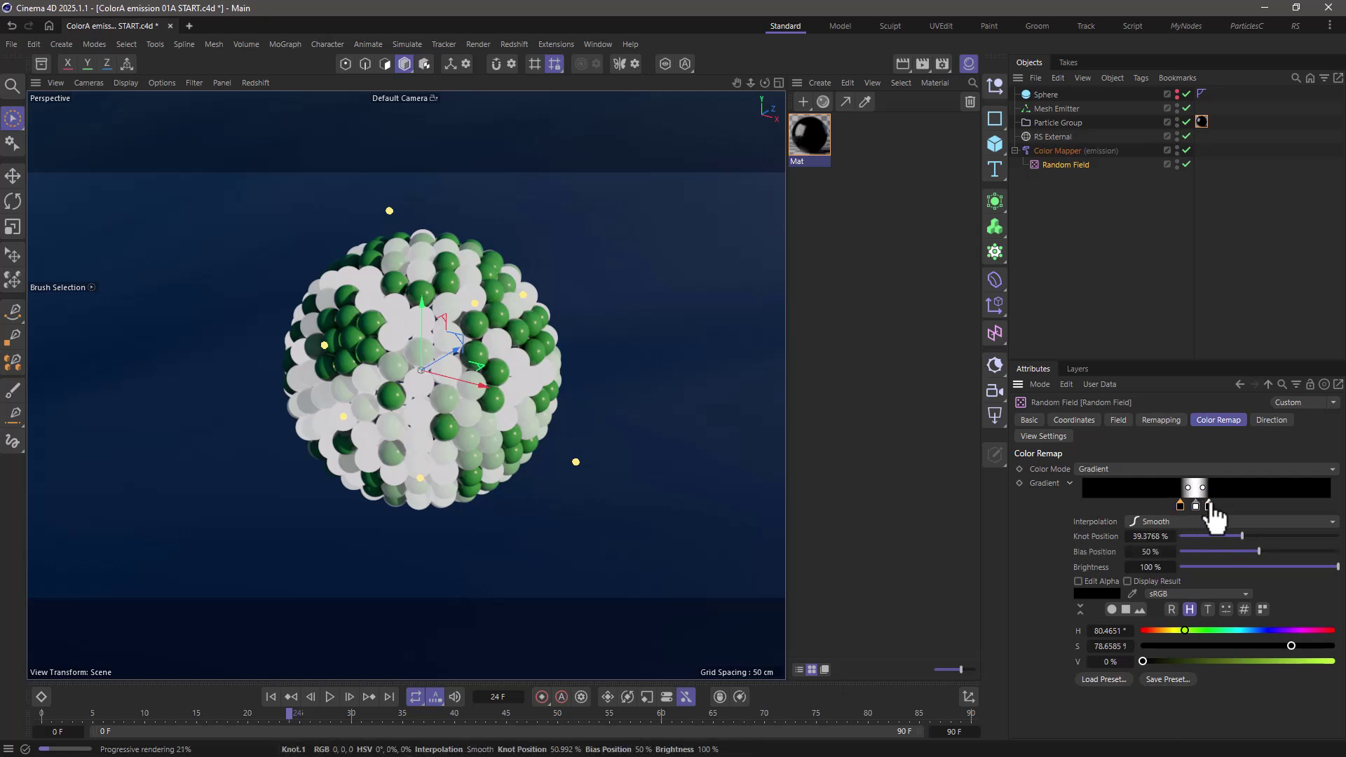
click(348, 698)
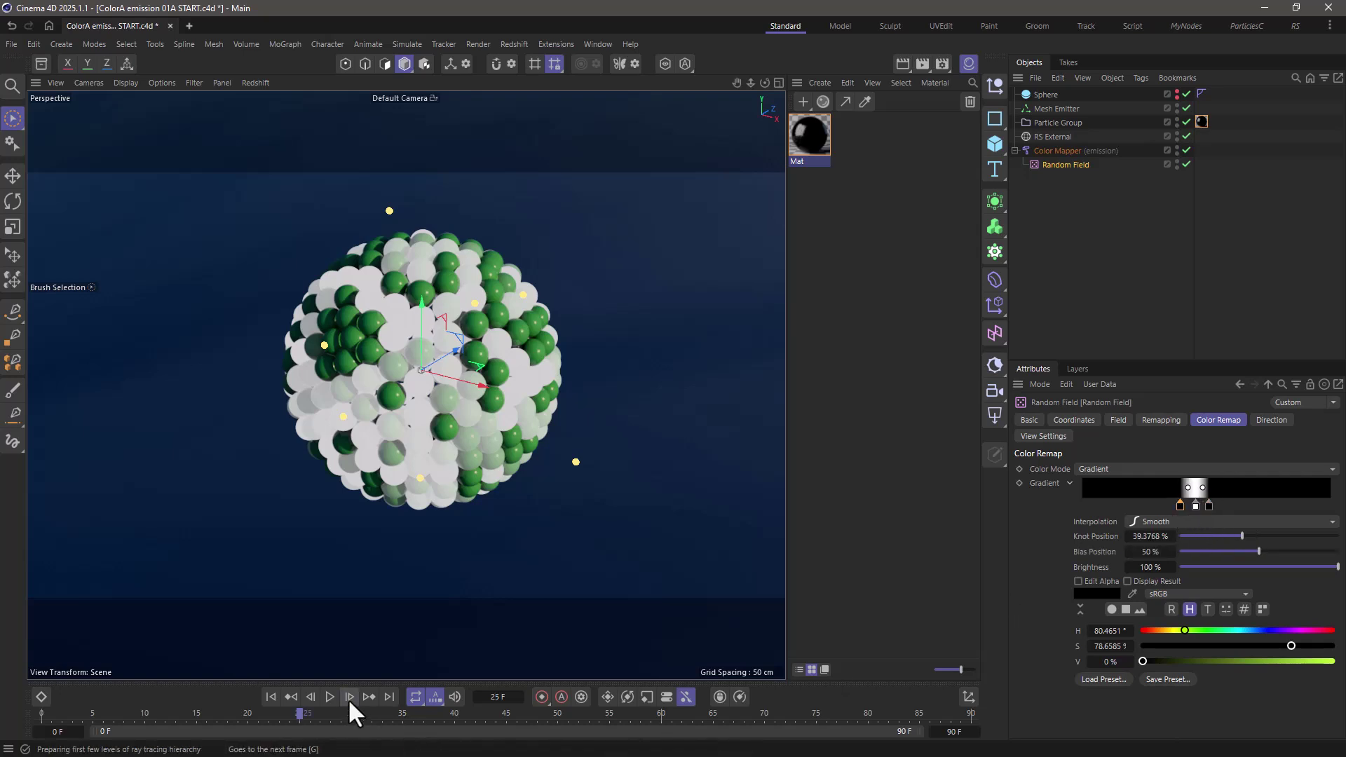